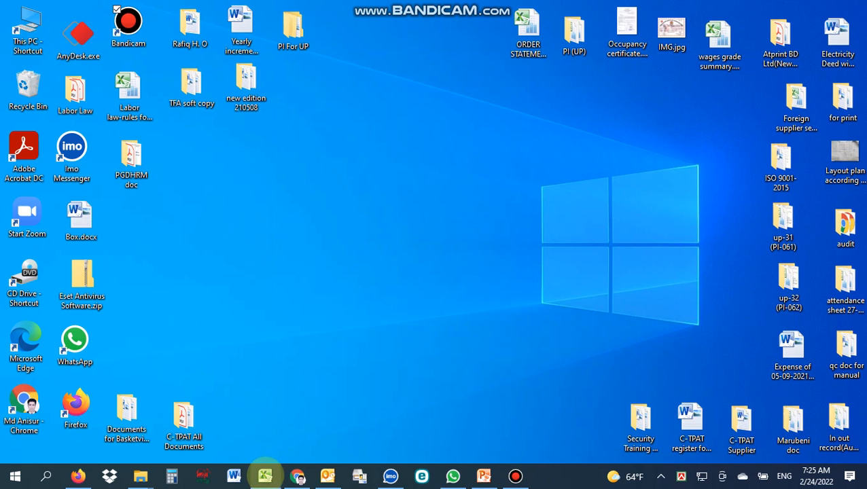
Step: Switch to the Excel checklist workbook and test the first three Yes check boxes by ticking and clearing them
left_click(265, 475)
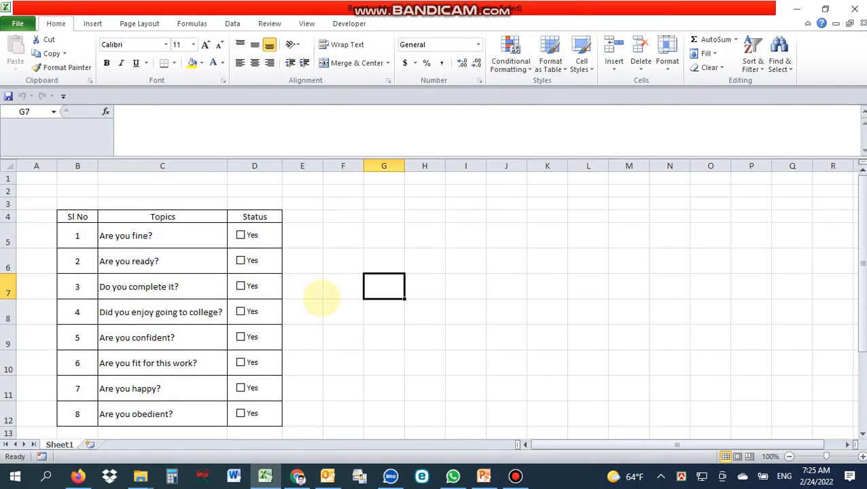
left_click(240, 235)
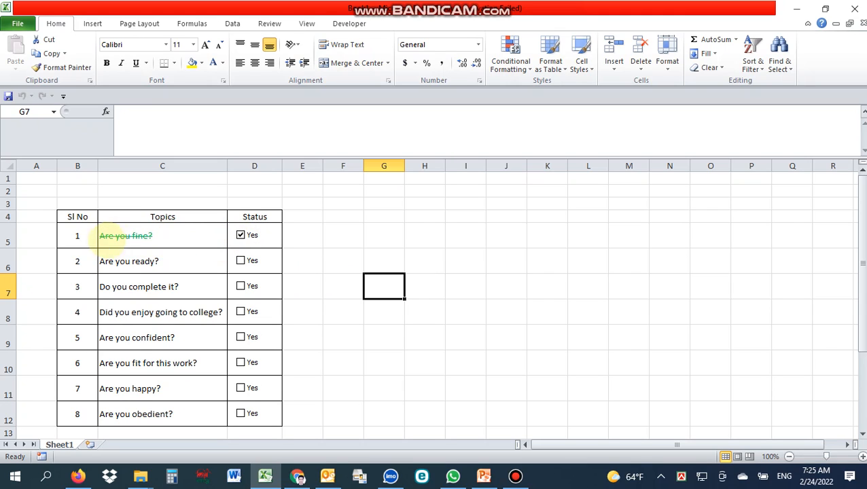
left_click(240, 261)
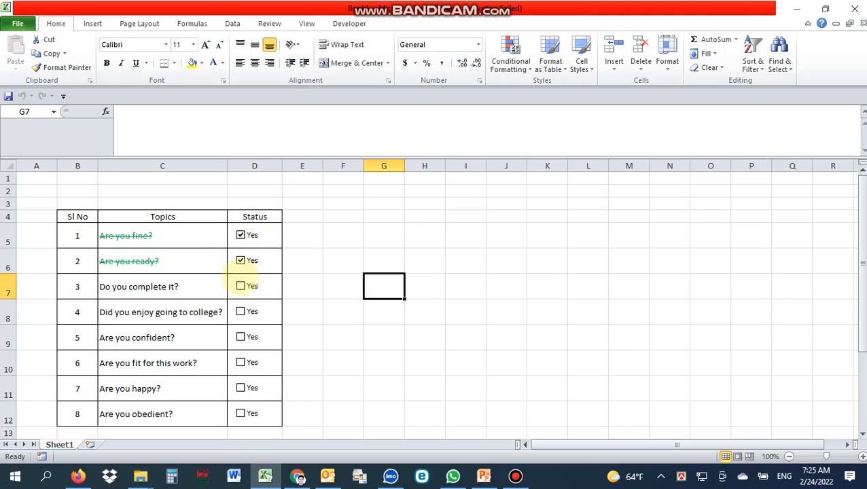
left_click(240, 286)
left_click(240, 261)
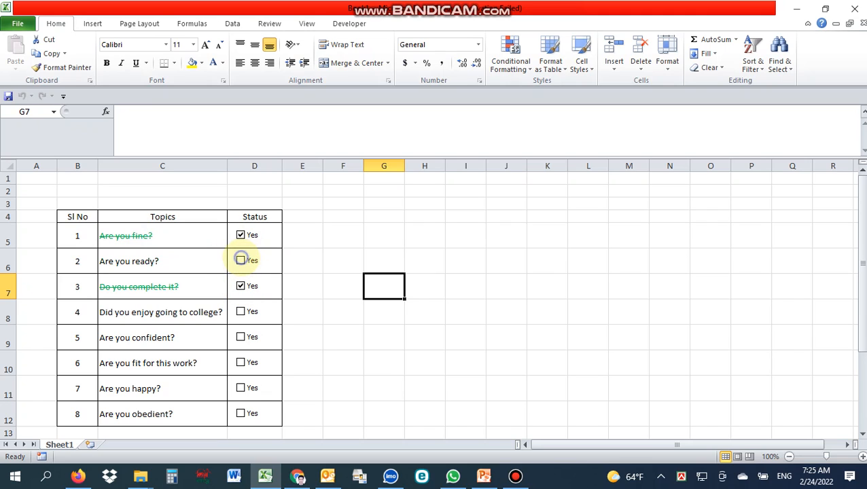
left_click(241, 286)
left_click(240, 235)
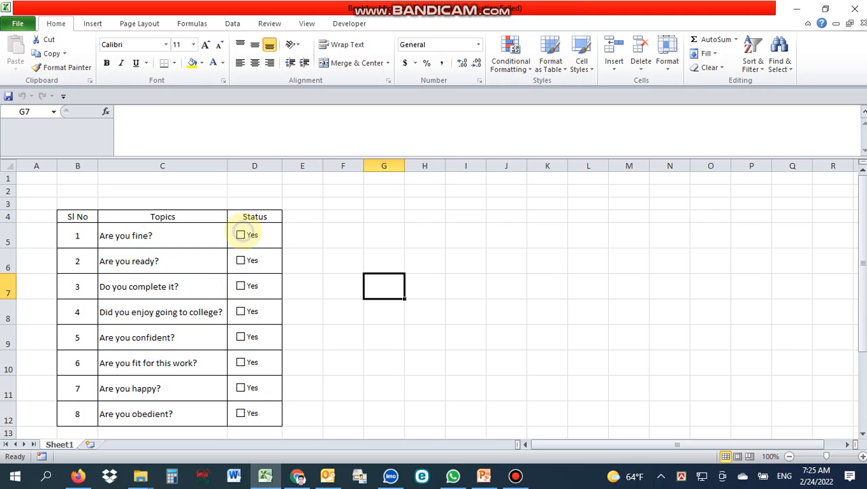
left_click(361, 234)
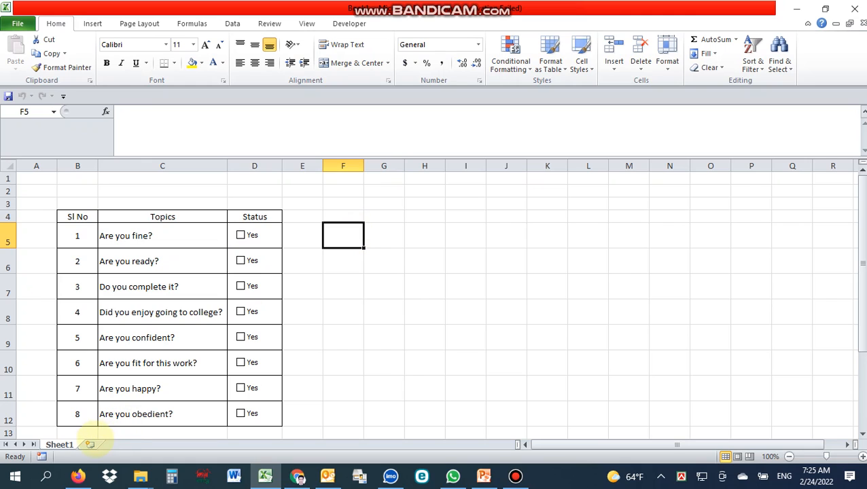
Step: Add a new worksheet and enter the headers Sl no, Topics and Status in C4:E4
left_click(90, 444)
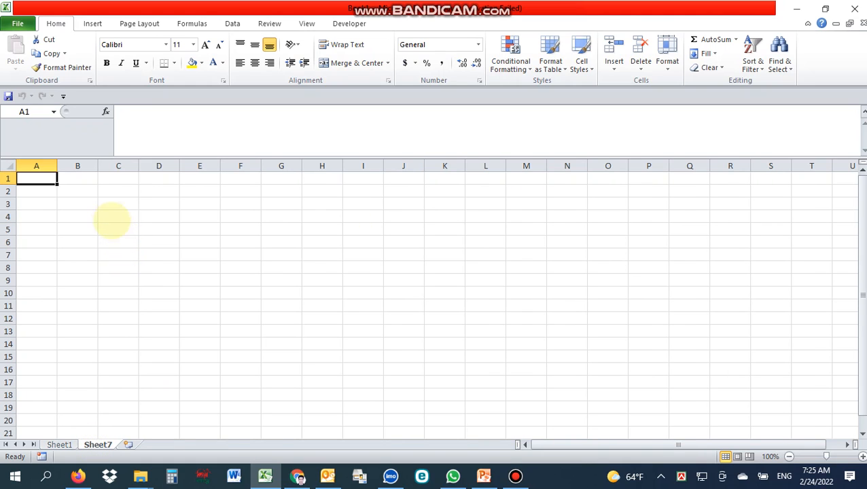
left_click(110, 216)
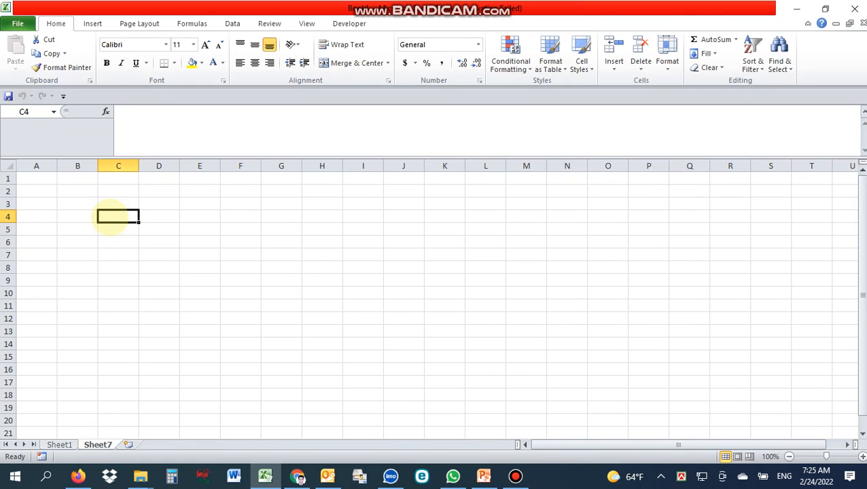
type("Sl no")
key("Tab")
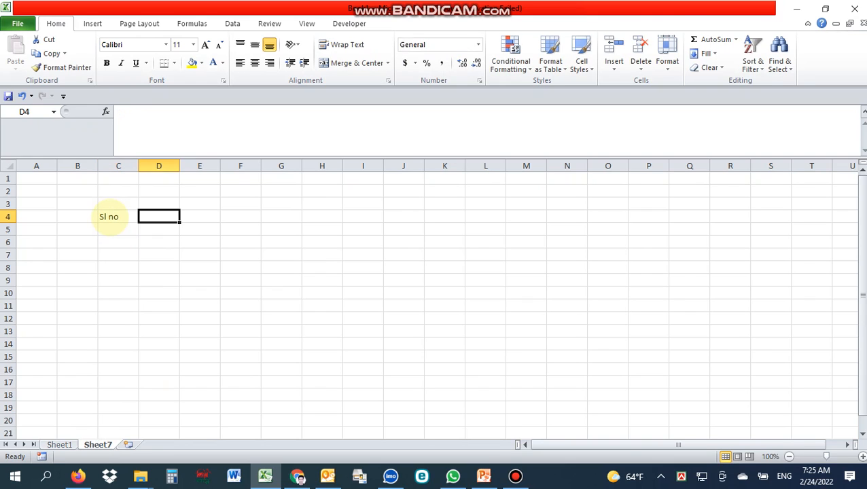
type("Topics")
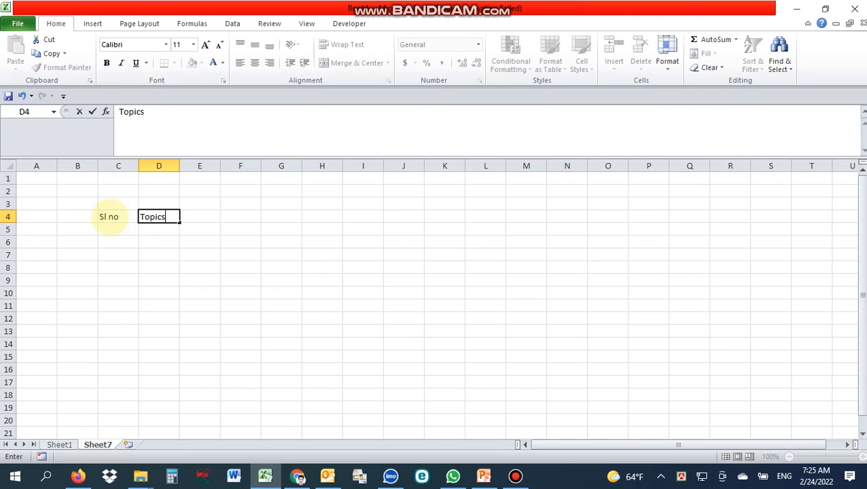
key("Tab")
type("Status")
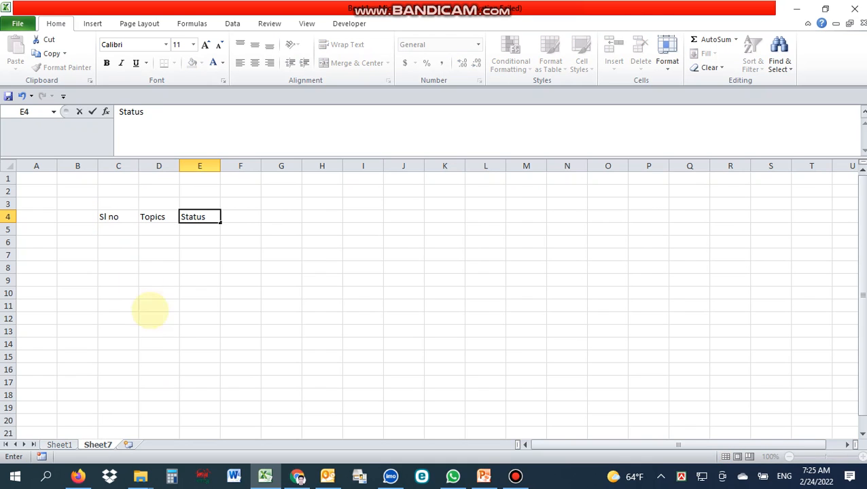
left_click(151, 330)
Step: Widen columns D and E and enter the serial numbers 1, 2 and 3 in C5:C7
left_click_drag(180, 166, 322, 170)
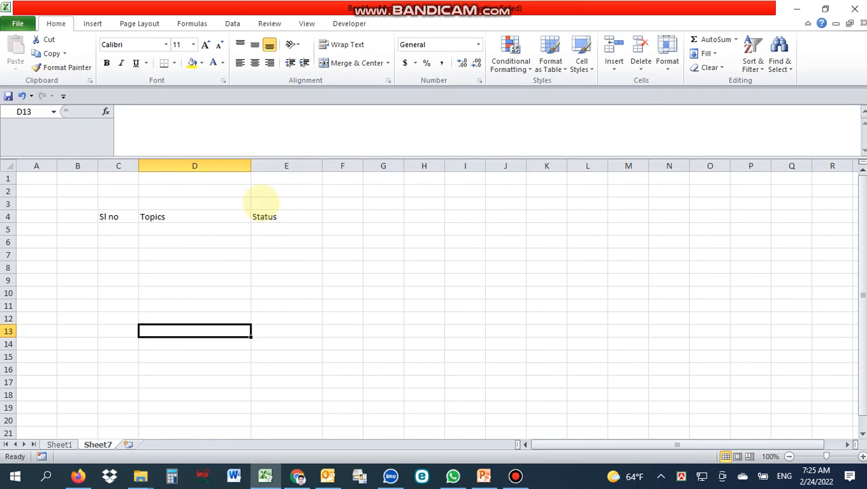
left_click(119, 229)
type("1")
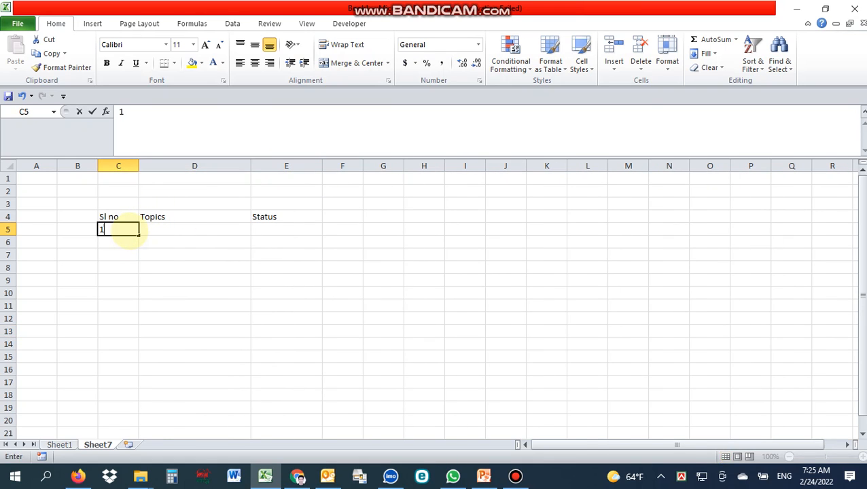
key("Return")
type("2")
key("Return")
type("3")
key("Return")
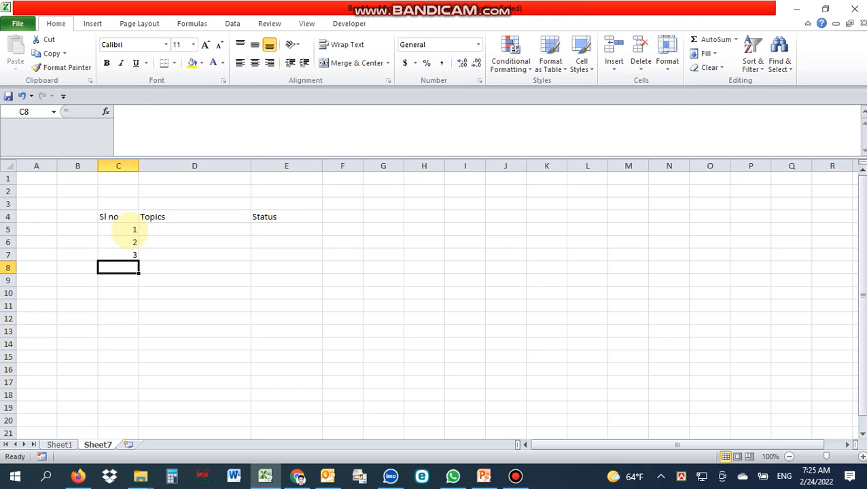
Step: Enter the topic "Are you confident?" in D5
left_click(174, 232)
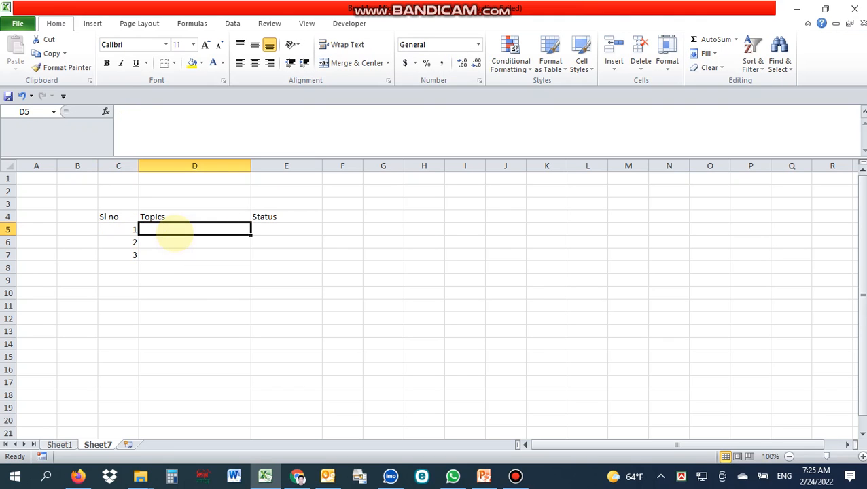
type("Are")
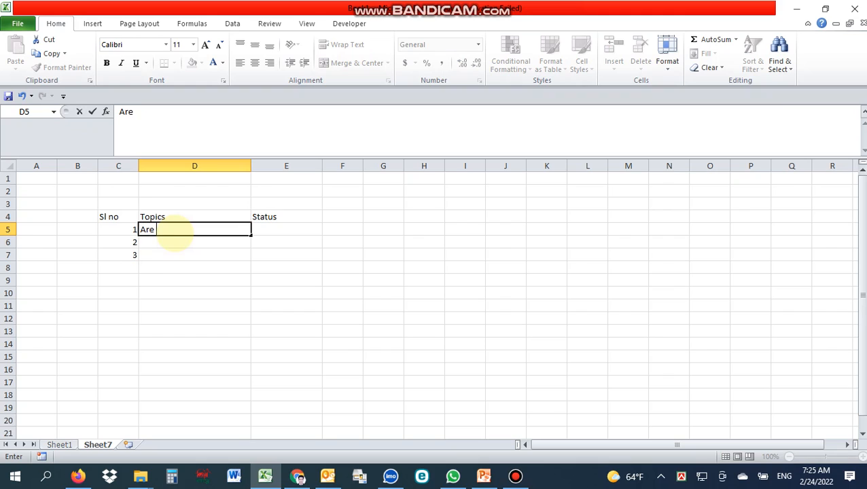
type(" you condient")
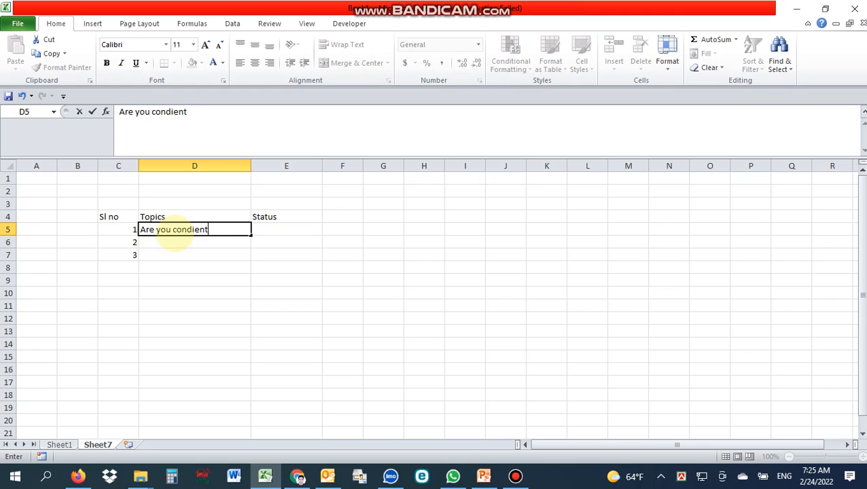
key("BackSpace")
key("BackSpace")
key("BackSpace")
key("BackSpace")
key("BackSpace")
type("fident?")
key("Return")
Step: Enter the topics "Are you ready?" in D6 and "Are you happy?" in D7
type("Are ")
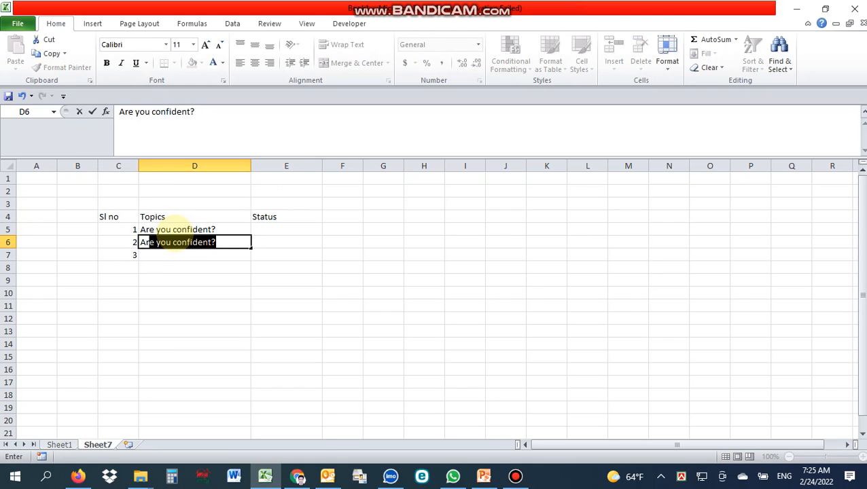
type("you ready")
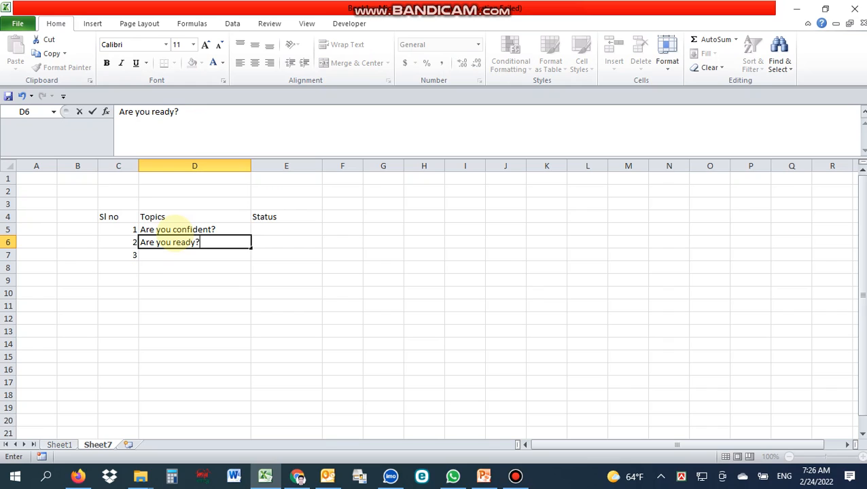
key("Return")
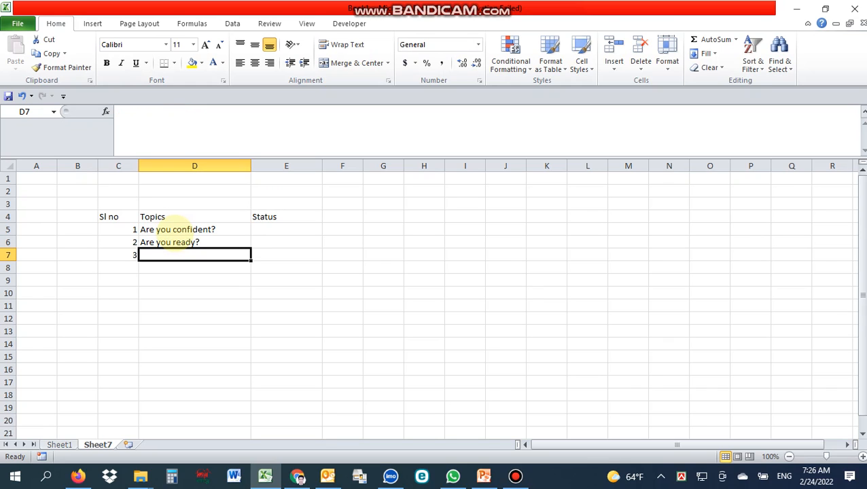
type("Are")
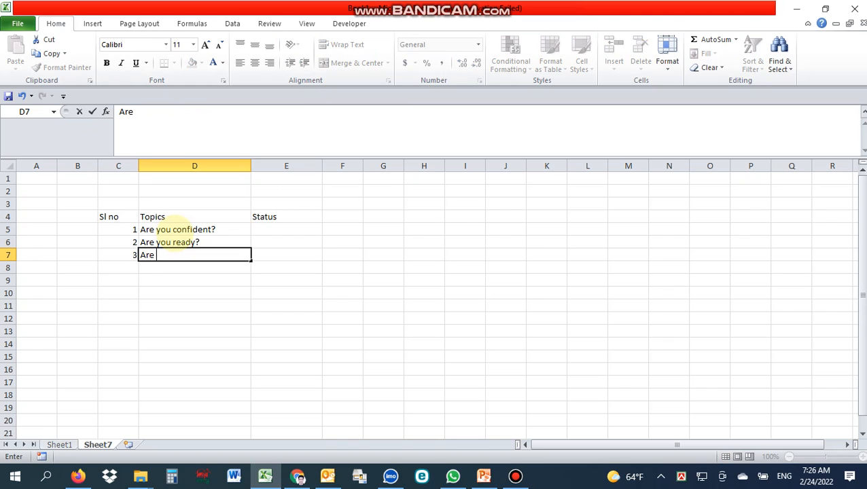
type(" you happy?")
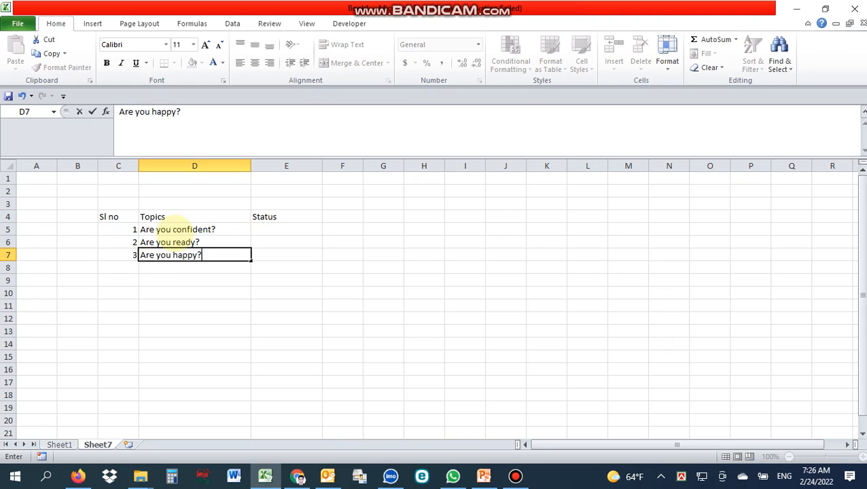
left_click(210, 303)
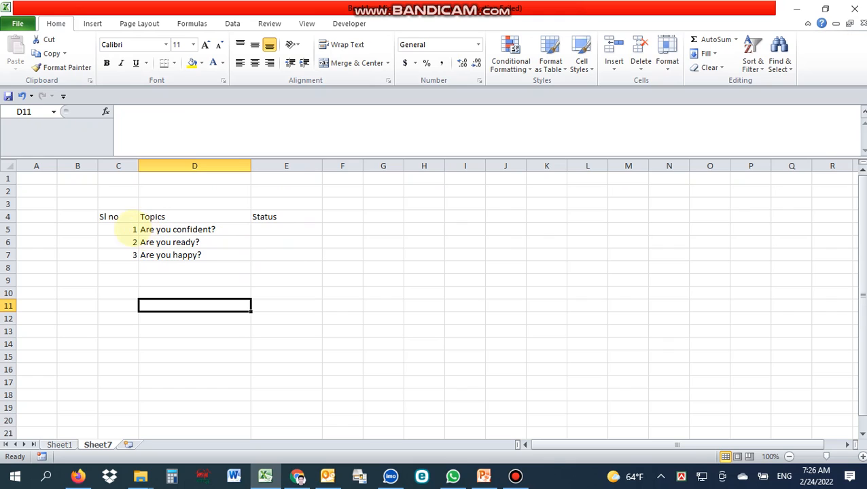
Step: Apply borders to all cells of the table in C4:E7
left_click_drag(108, 217, 309, 257)
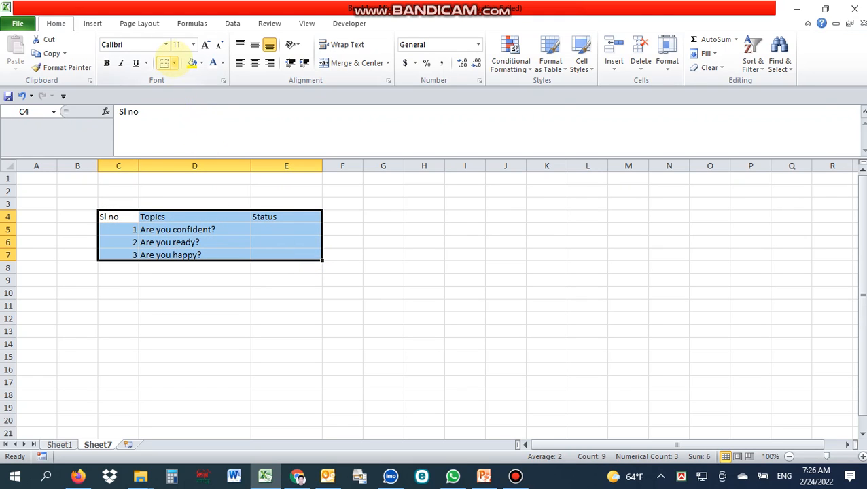
left_click(174, 62)
left_click(95, 165)
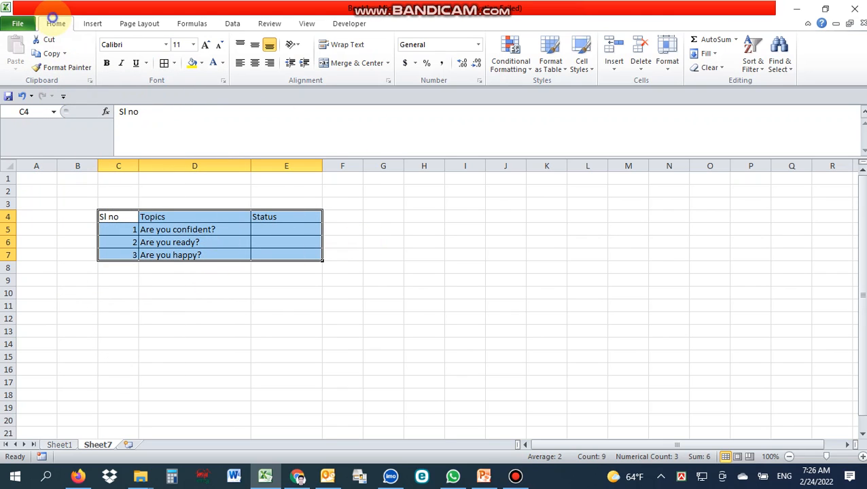
Step: Set the height of table rows 4 to 7 to 30 and middle-align their contents vertically
left_click(667, 51)
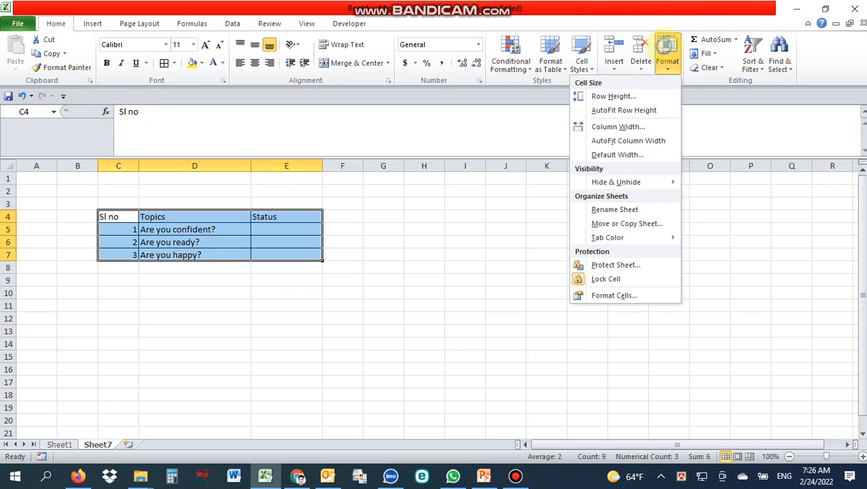
left_click(612, 96)
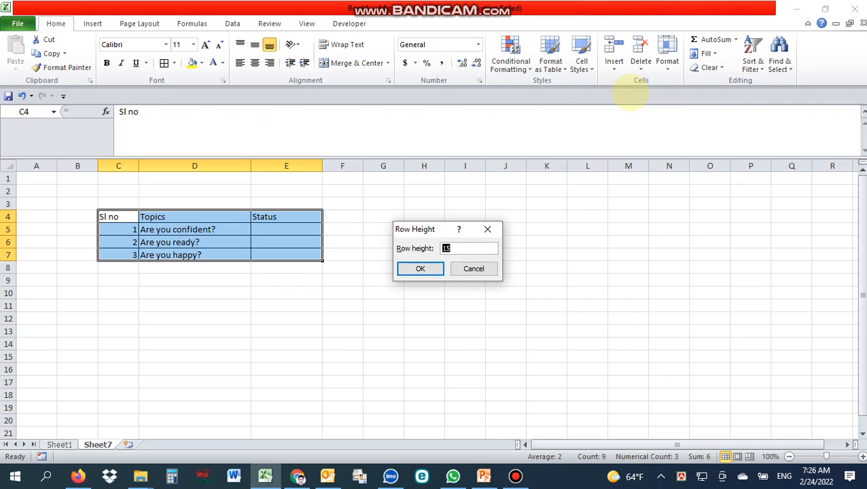
type("30")
key("Return")
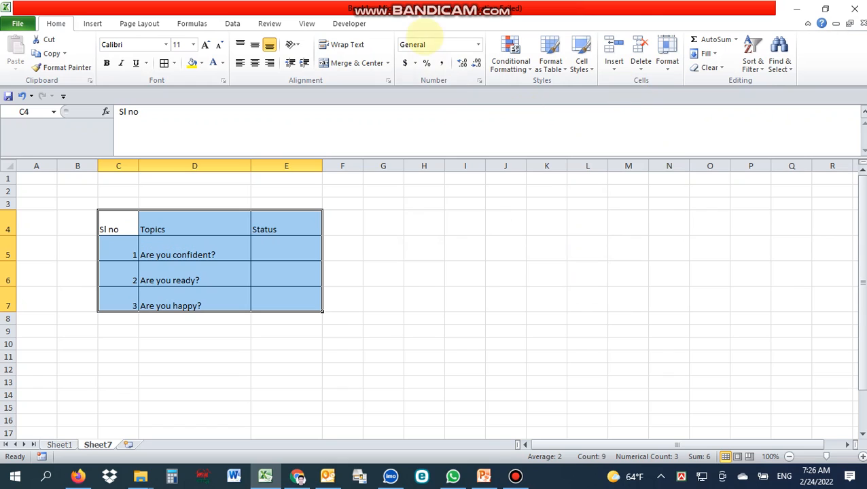
left_click(254, 44)
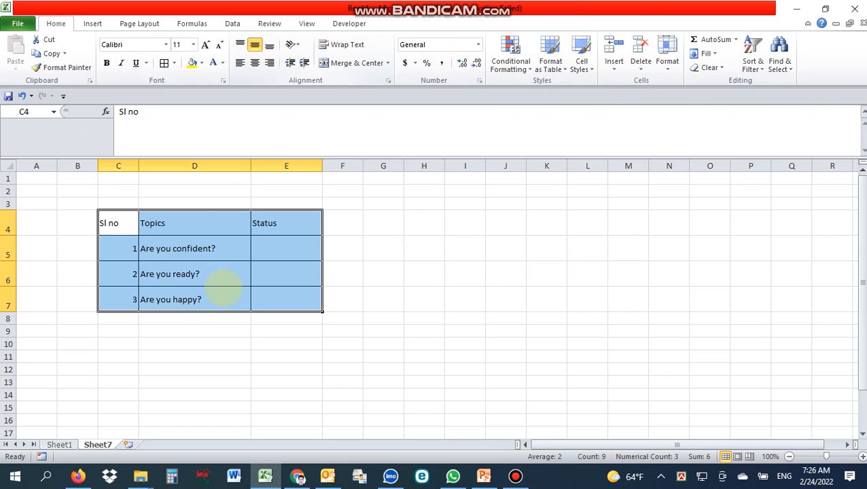
Step: Center the serial numbers in C5:C7 horizontally
left_click(222, 288)
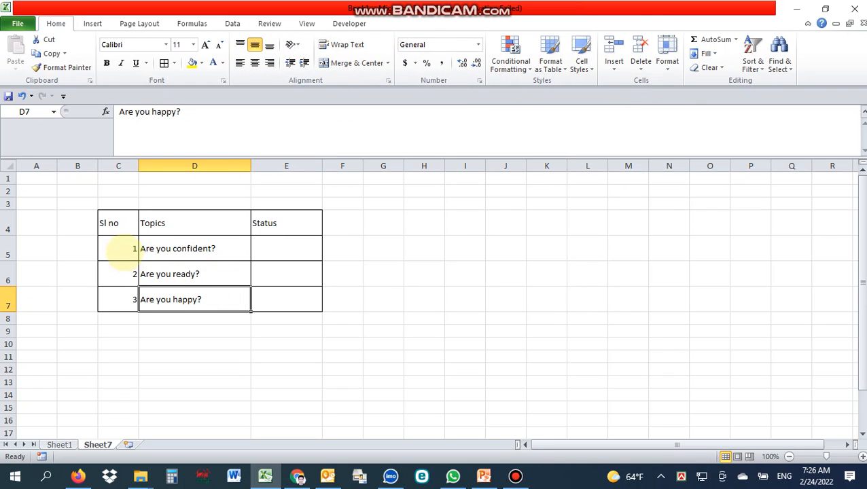
left_click_drag(123, 250, 122, 299)
left_click(254, 63)
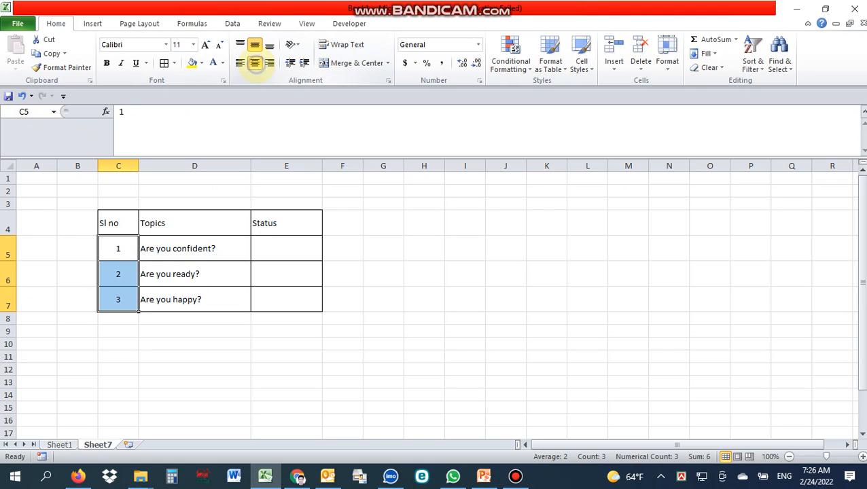
Step: Check that the Developer tab is enabled in the ribbon customization options, switching it off and on again
left_click(286, 253)
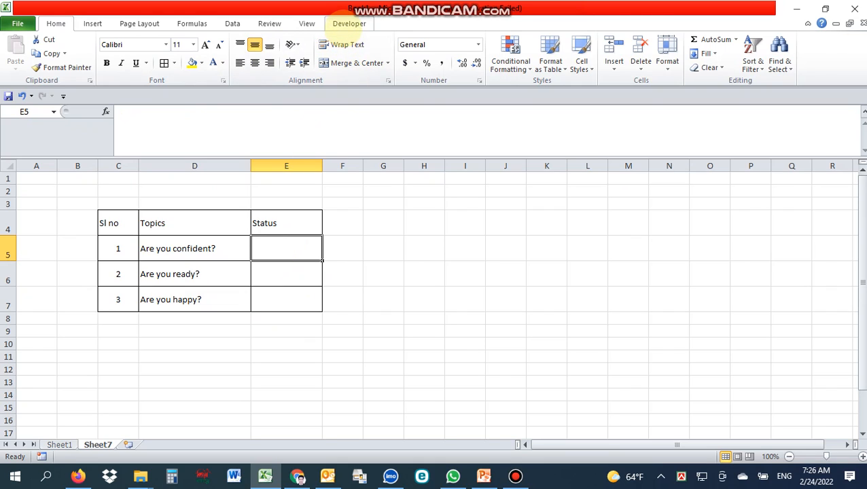
left_click(350, 25)
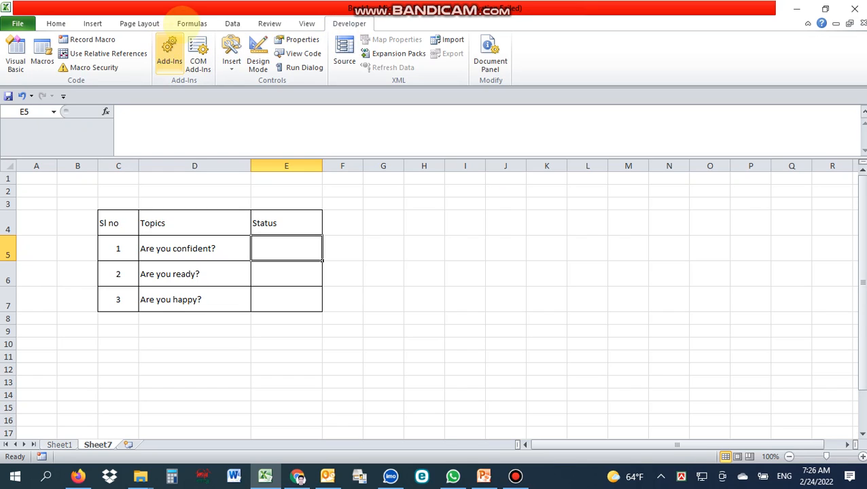
left_click(192, 23)
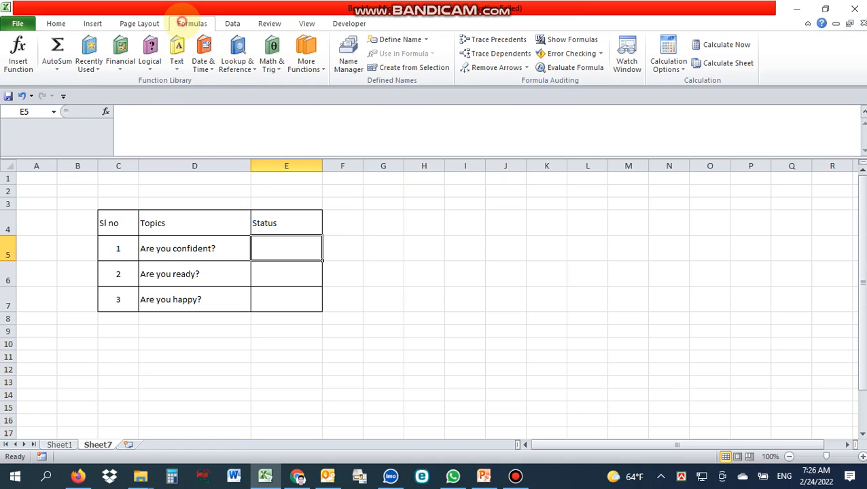
right_click(192, 23)
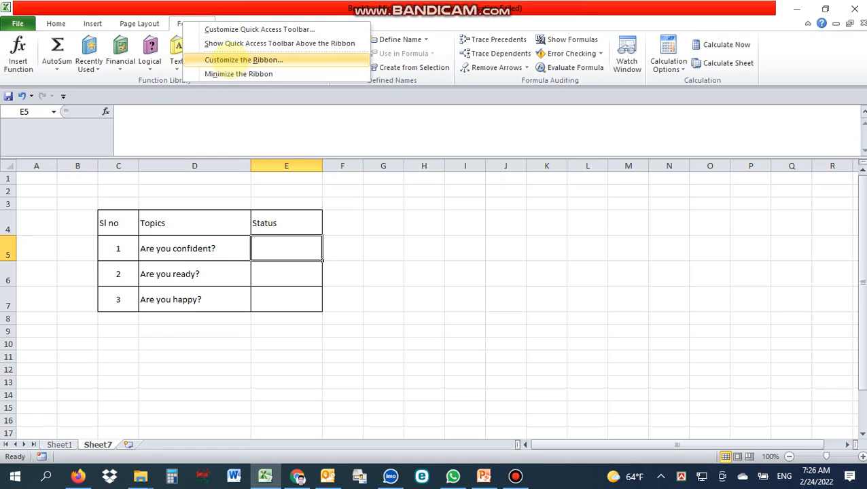
left_click(224, 59)
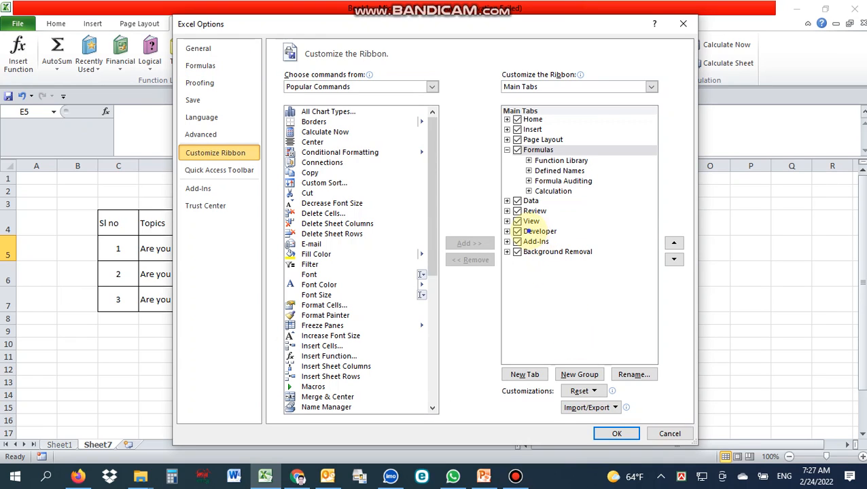
left_click(528, 231)
left_click(517, 231)
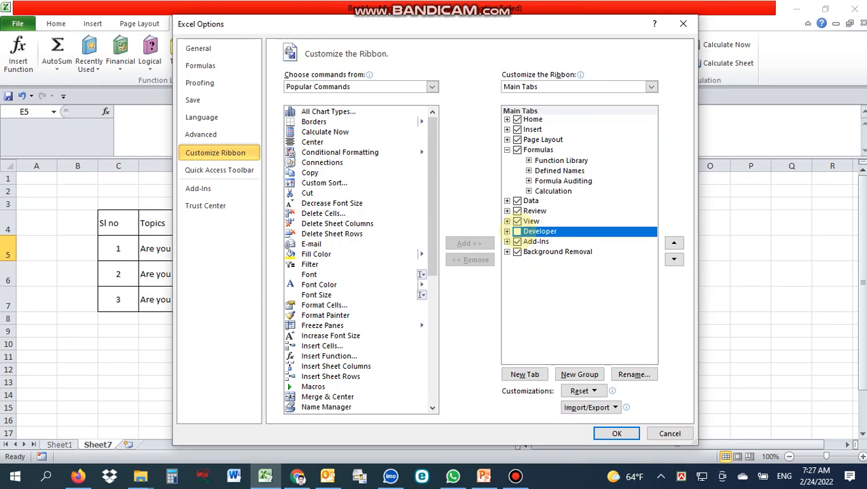
left_click(517, 231)
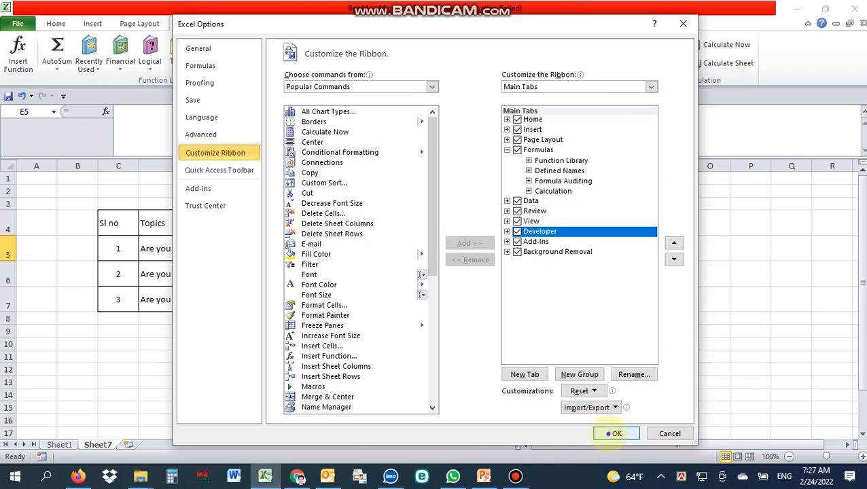
left_click(614, 433)
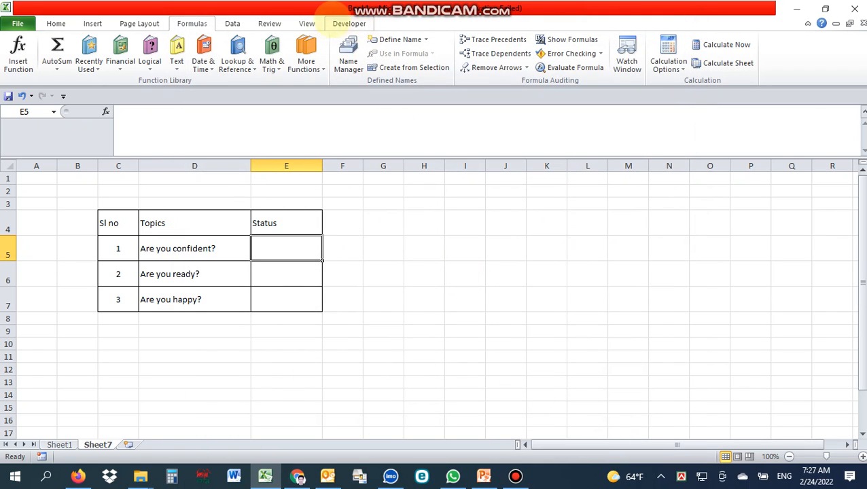
Step: Insert a check box form control in the Status cell E5 beside "Are you confident?"
left_click(350, 23)
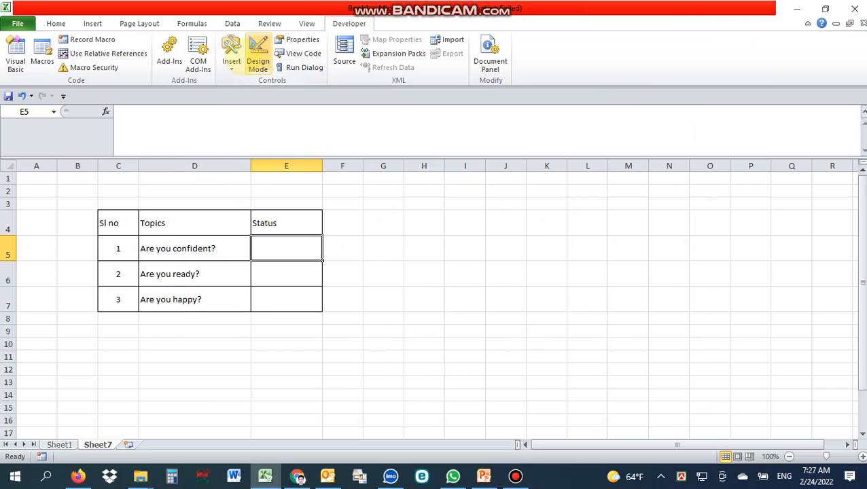
left_click(231, 54)
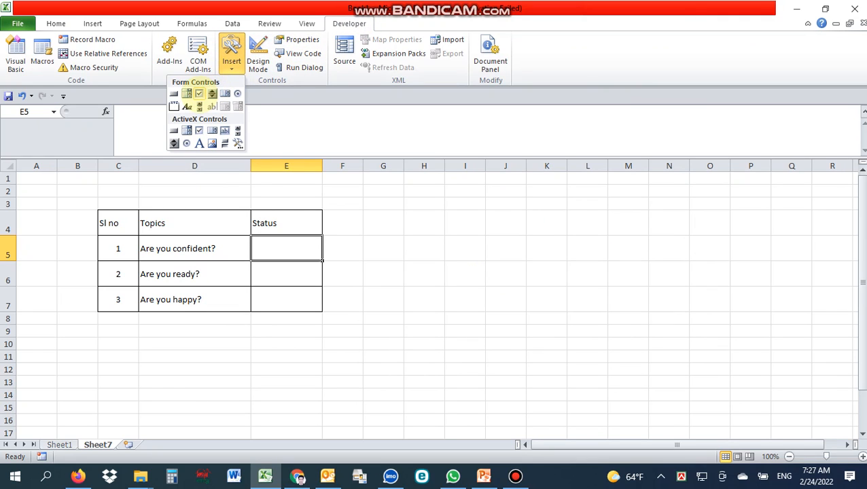
left_click(198, 94)
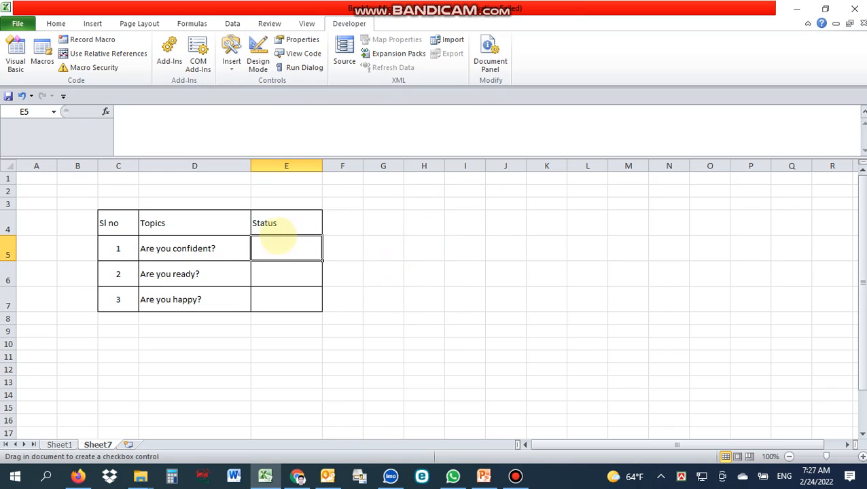
left_click_drag(257, 242, 284, 253)
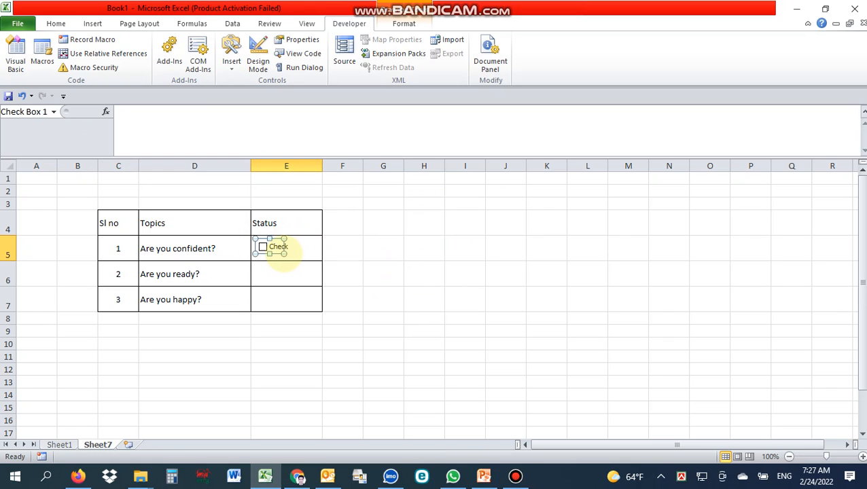
Step: Replace the caption of the check box in E5 with "Yes"
left_click(273, 247)
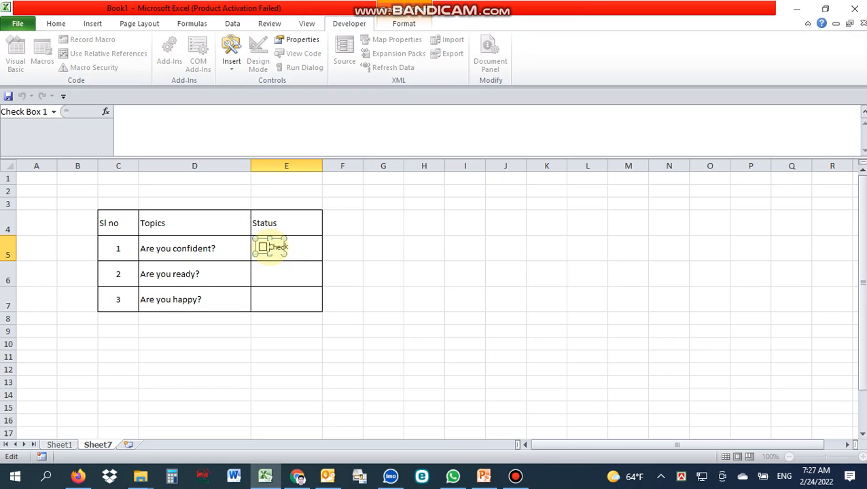
key("Delete")
key("Delete")
key("Delete")
key("Delete")
key("Delete")
key("Delete")
key("Delete")
key("Delete")
left_click(342, 249)
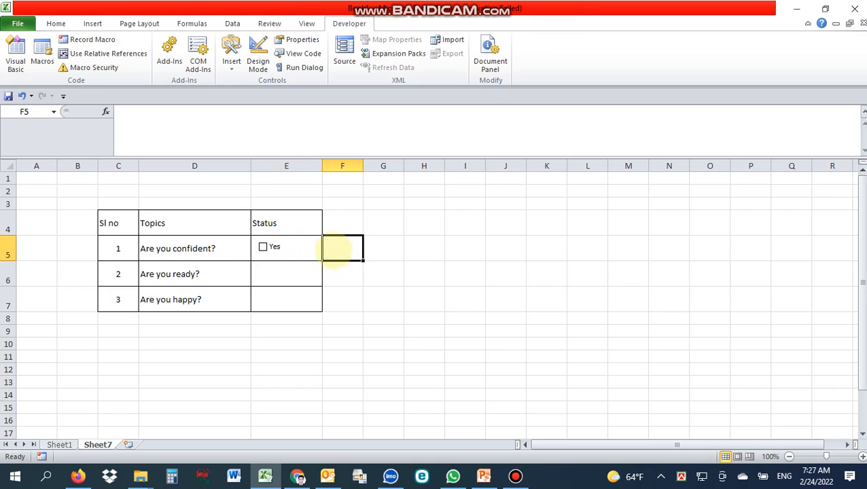
Step: Fill the "Yes" check box from E5 down to E6 and E7
left_click(299, 248)
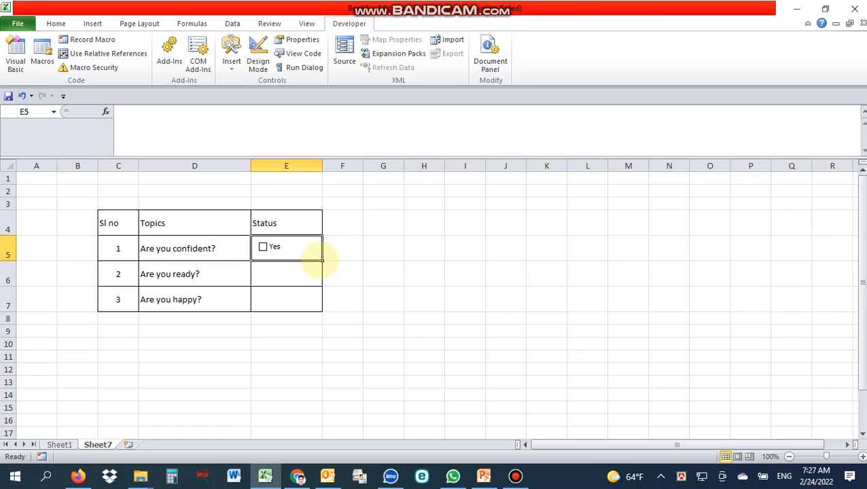
left_click_drag(322, 260, 320, 311)
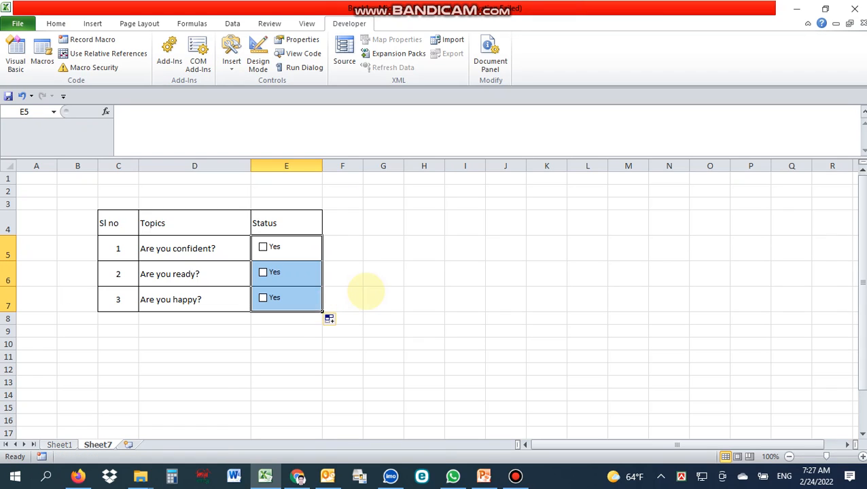
left_click(367, 292)
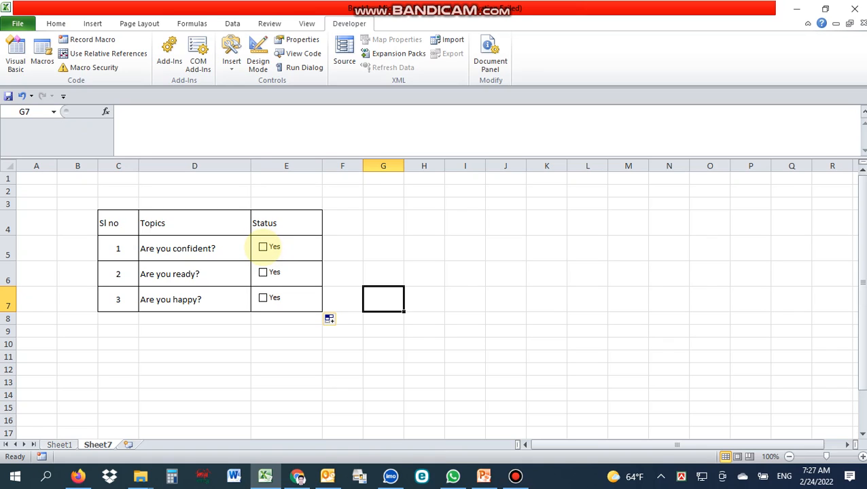
Step: Tick the check box for "Are you confident?" and link the control to cell E5
left_click(263, 247)
left_click(263, 247)
left_click(263, 247)
right_click(264, 248)
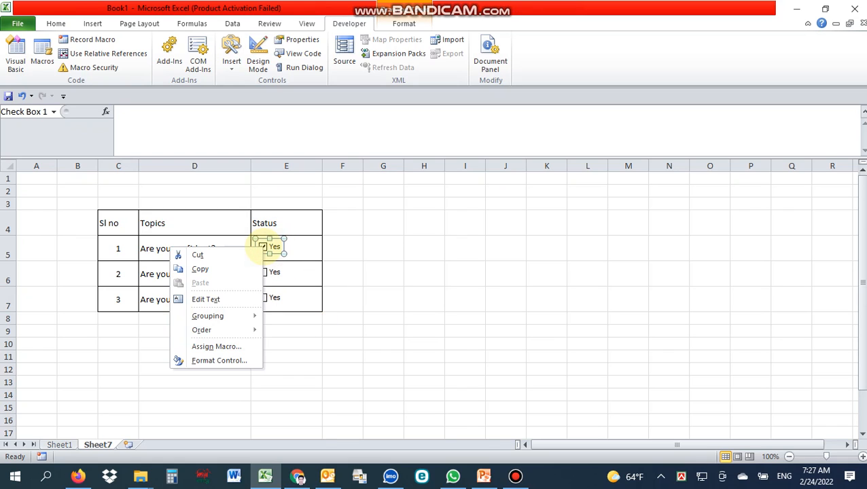
left_click(221, 360)
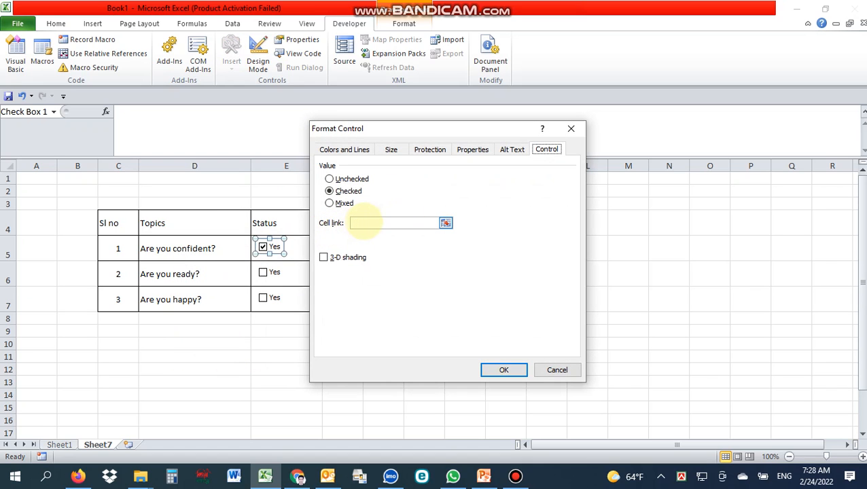
left_click(367, 222)
left_click_drag(396, 127, 444, 120)
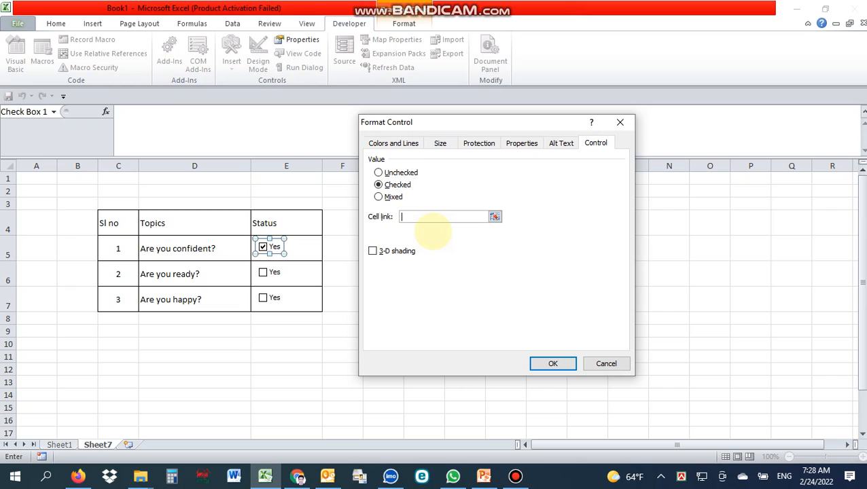
type("E5")
left_click(552, 365)
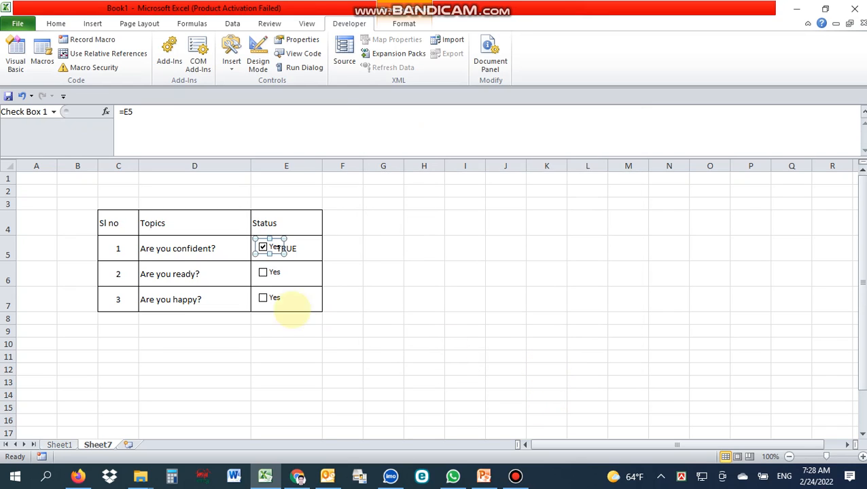
Step: Tick the check box for "Are you ready?" and link the control to cell E6
left_click(263, 272)
right_click(261, 273)
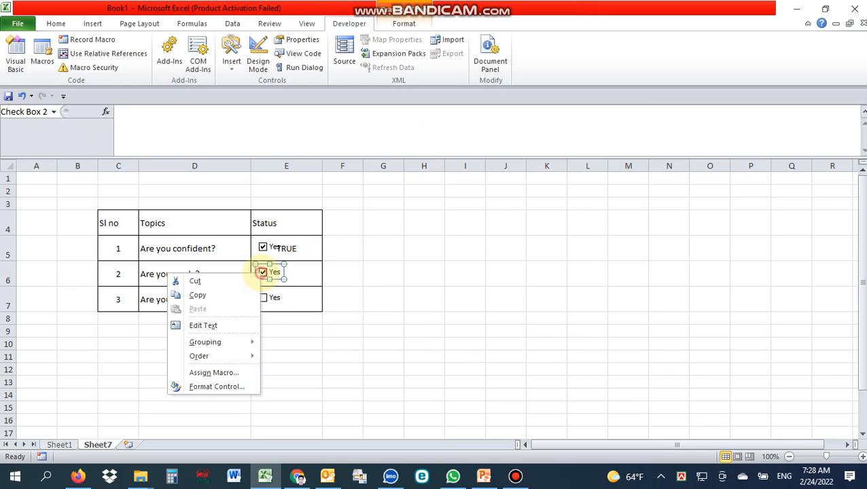
left_click(216, 386)
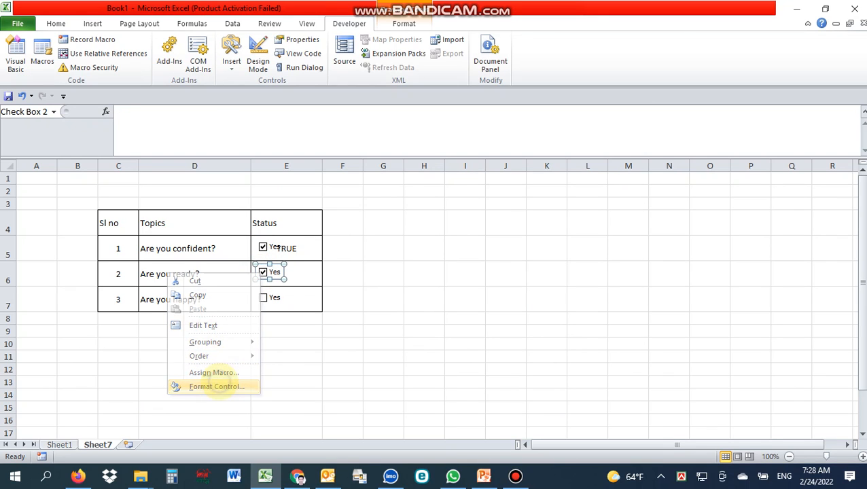
left_click(435, 216)
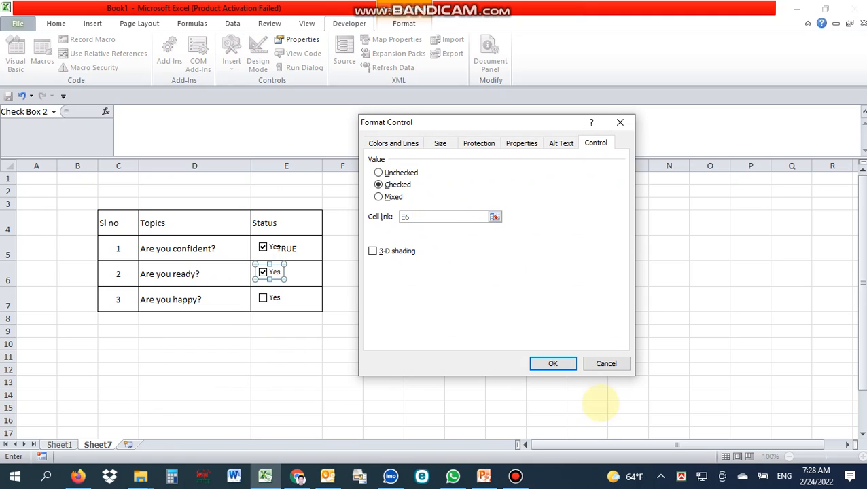
left_click(554, 363)
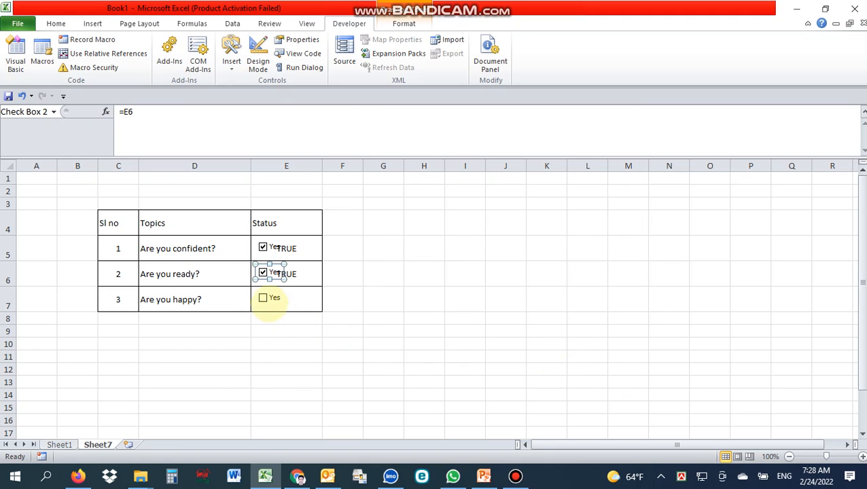
Step: Tick the check box for "Are you happy?" and link the control to cell E7
left_click(264, 299)
right_click(262, 300)
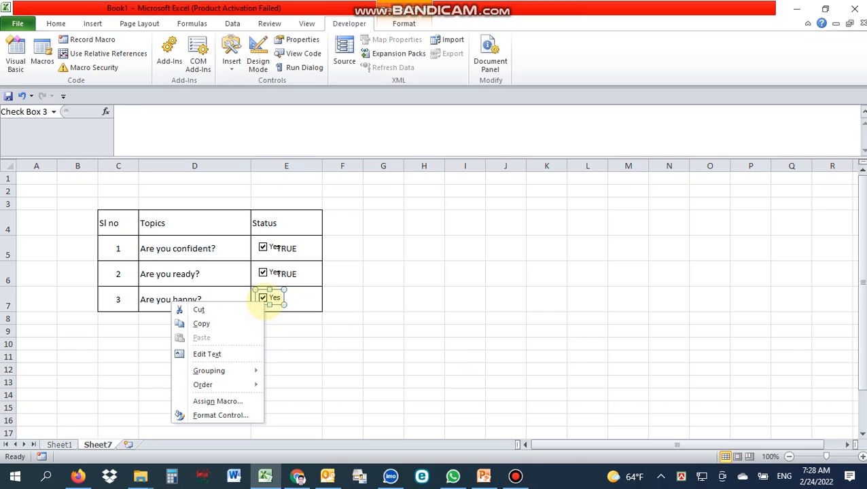
left_click(220, 414)
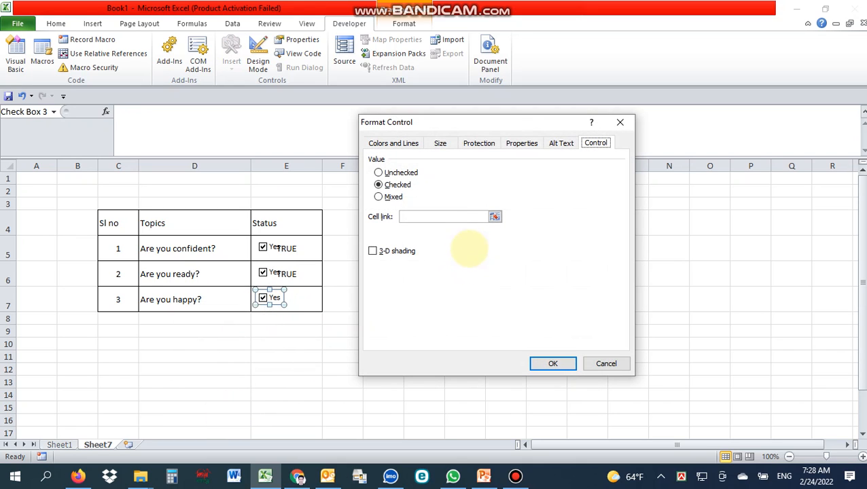
left_click(422, 217)
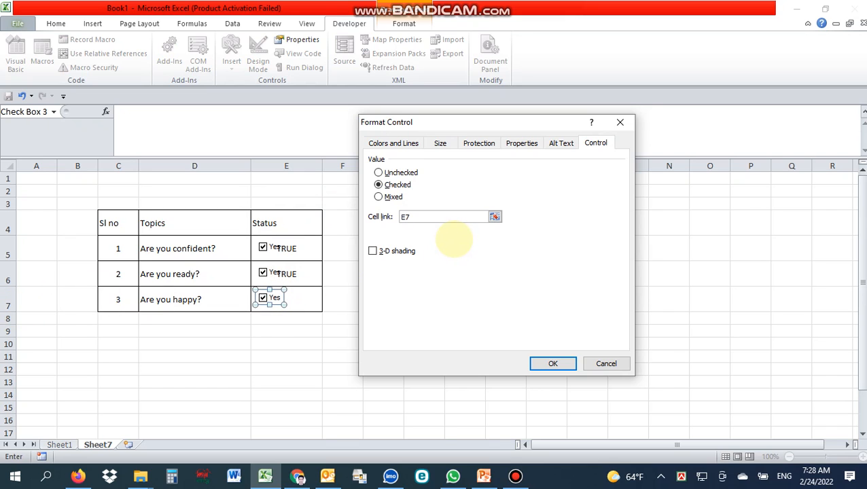
left_click(552, 363)
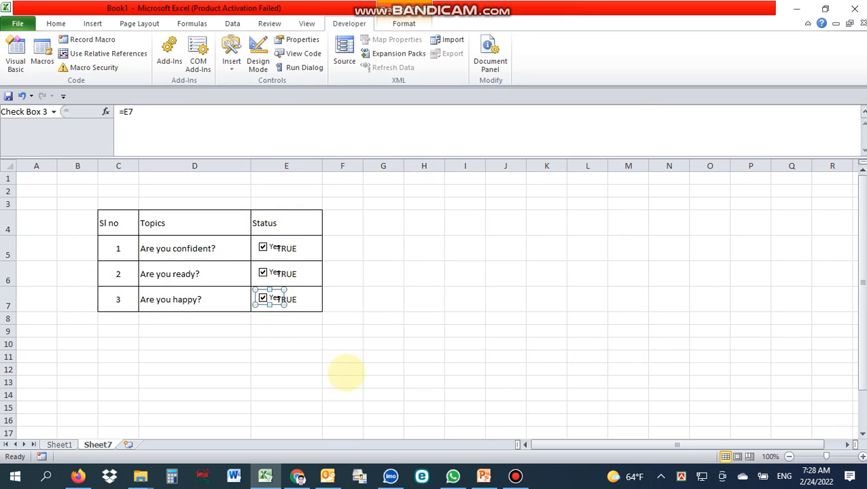
left_click(345, 372)
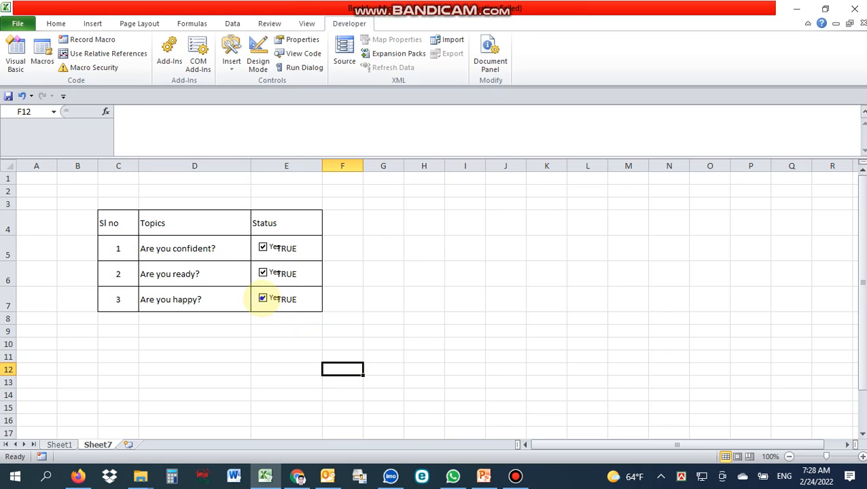
Step: Clear all three check boxes in the Status column, toggling the one in E5 again to test its cell link
left_click(263, 299)
left_click(262, 273)
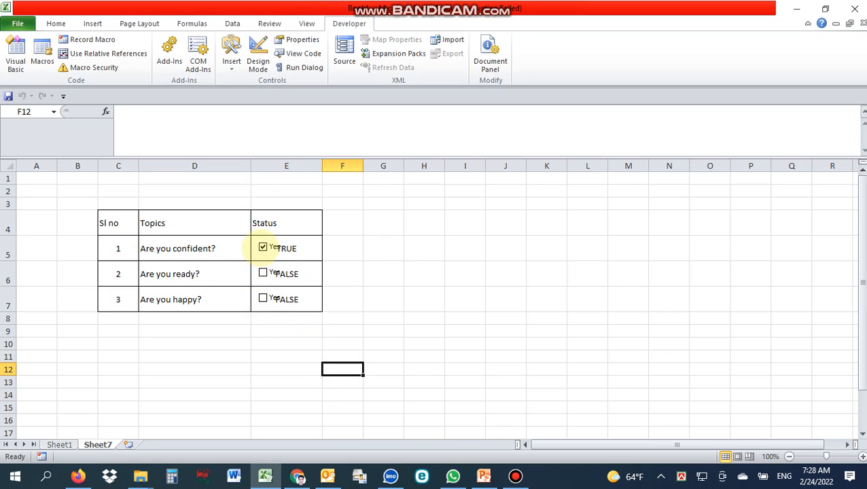
left_click(263, 247)
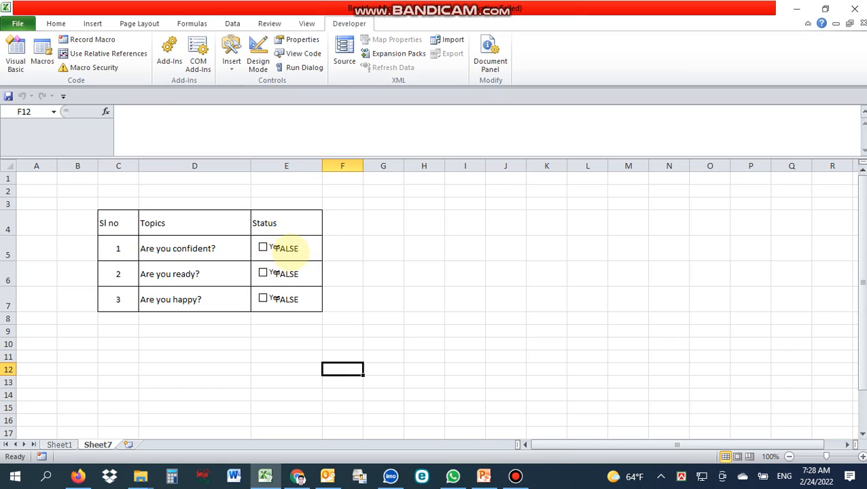
left_click(262, 247)
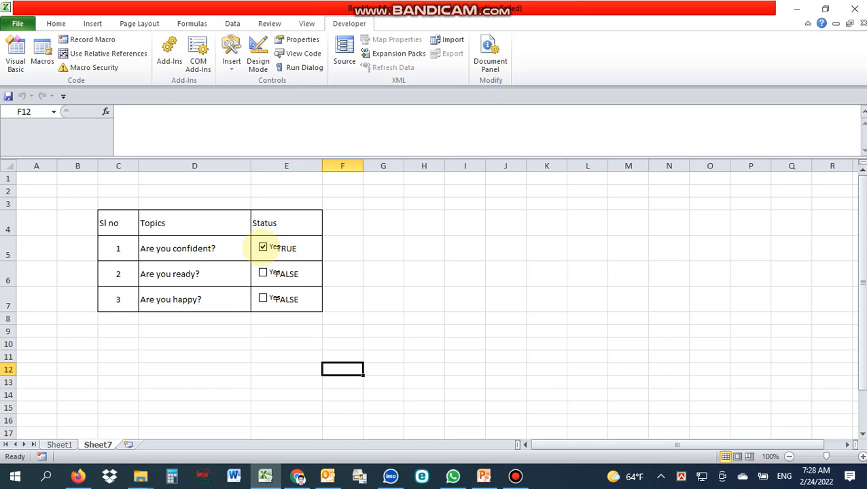
left_click(263, 247)
left_click(326, 247)
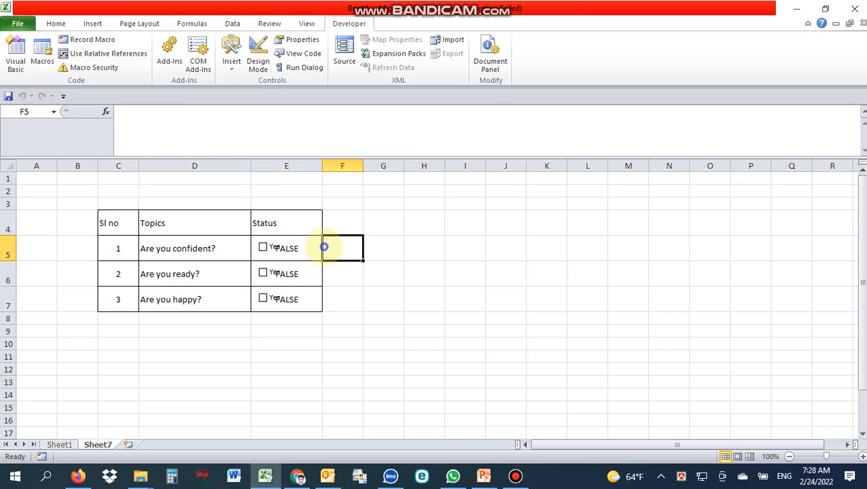
Step: Set the font colour of the linked Status cells E5:E7 to white
left_click_drag(285, 248, 286, 299)
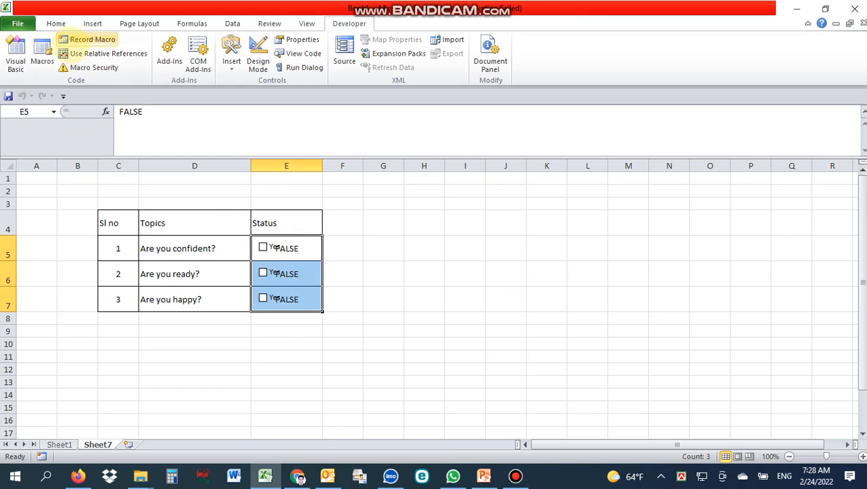
left_click(56, 23)
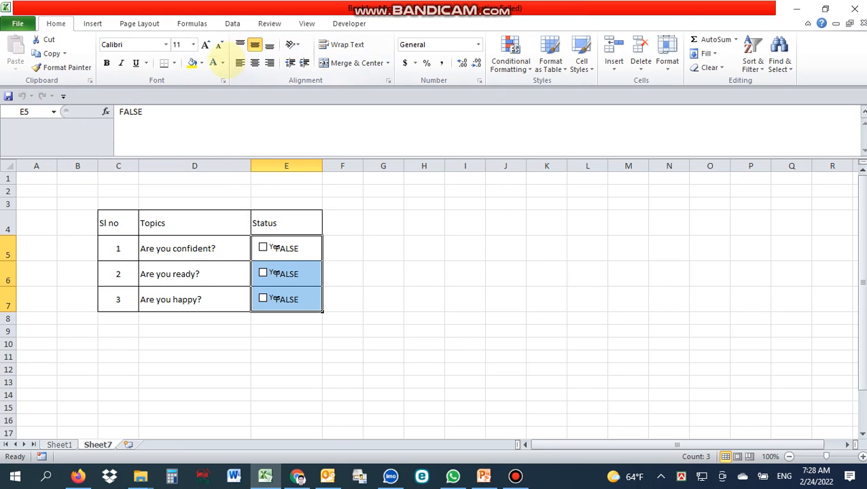
left_click(223, 63)
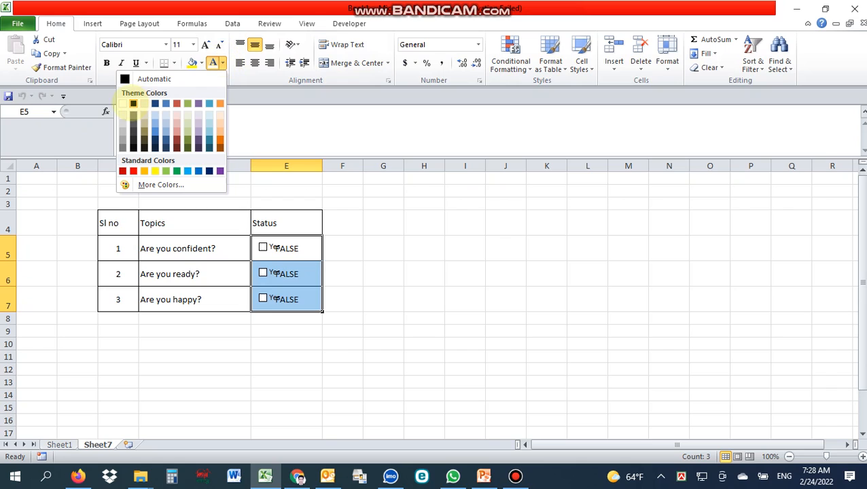
left_click(122, 103)
left_click(403, 269)
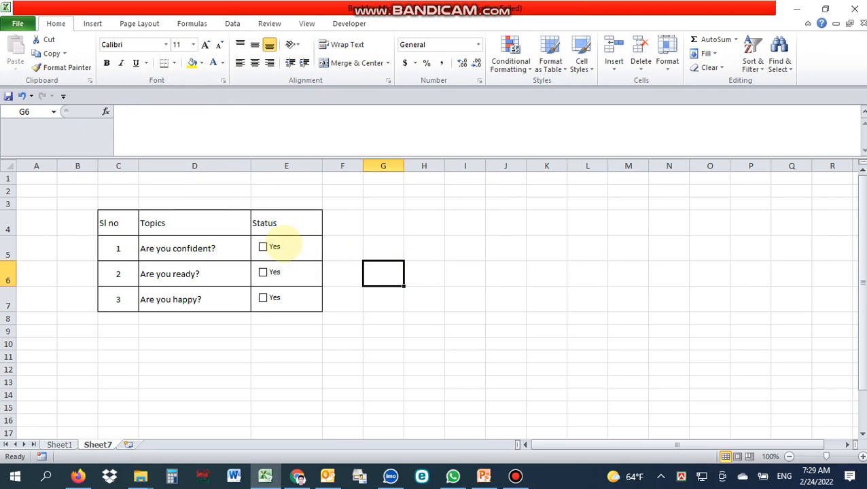
Step: Tick the check box for "Are you confident?" in the Status column
left_click(275, 246)
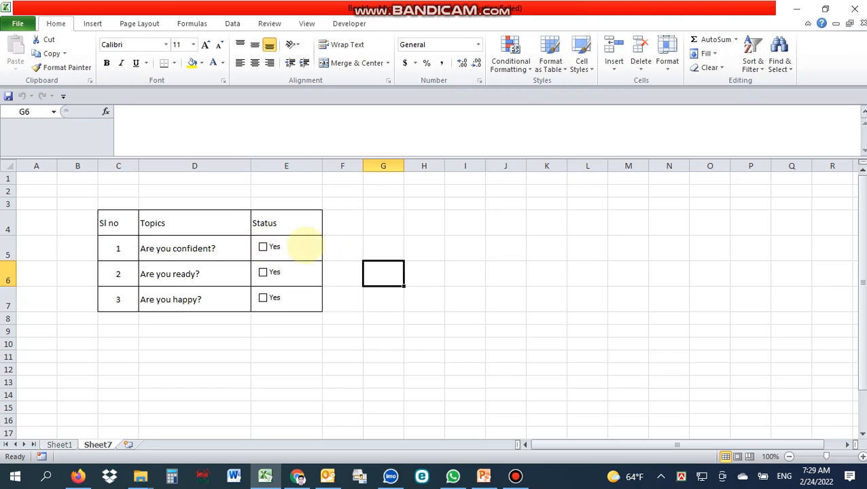
left_click(344, 246)
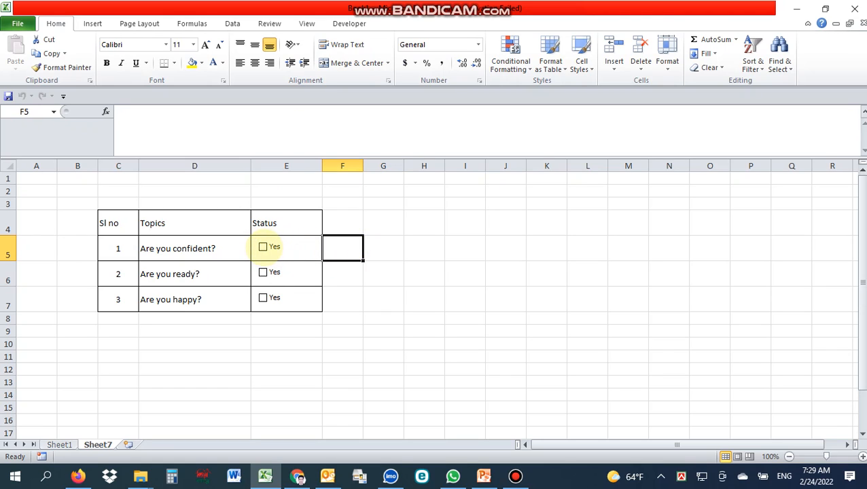
left_click(264, 247)
Step: Create a formula-based conditional formatting rule for the topics in D5:D7 with the formula =E5
left_click_drag(194, 248, 178, 299)
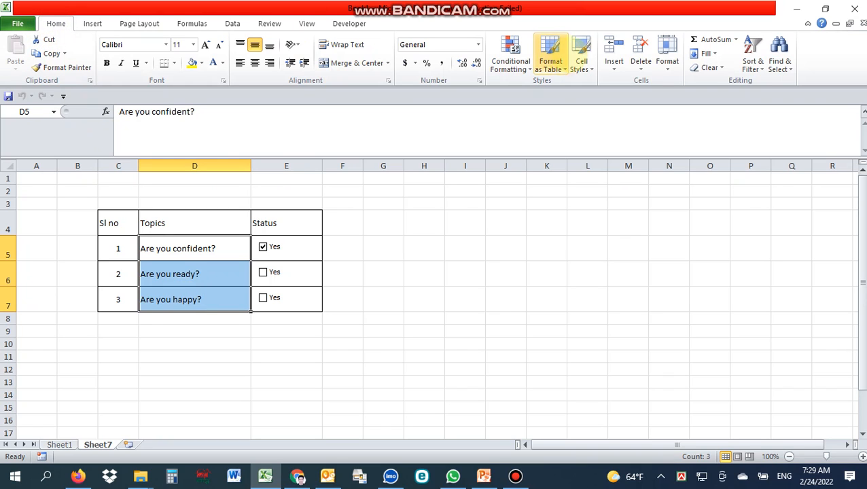
left_click(510, 60)
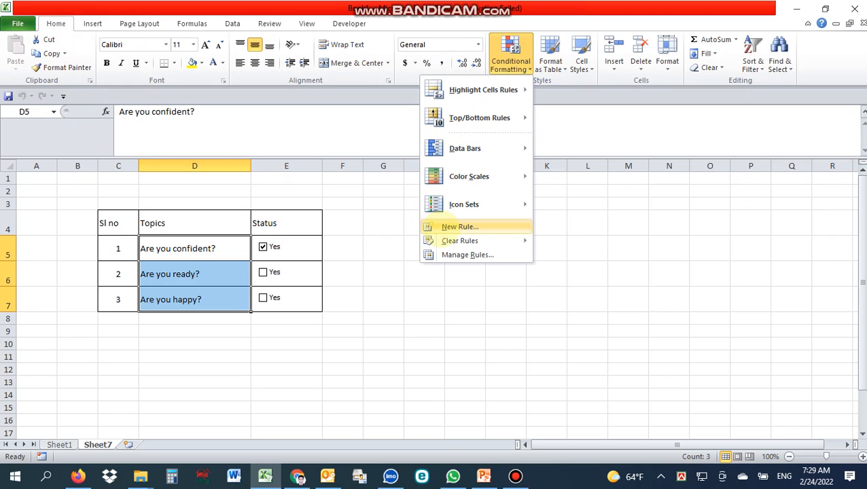
left_click(460, 226)
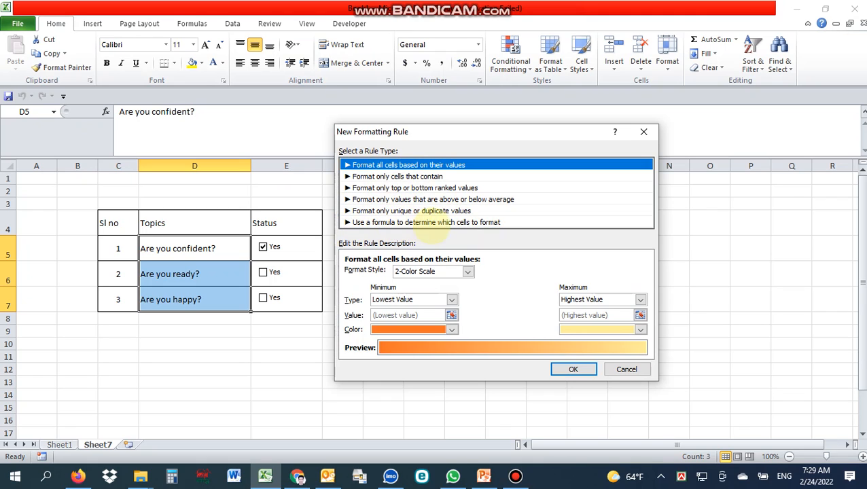
left_click(463, 222)
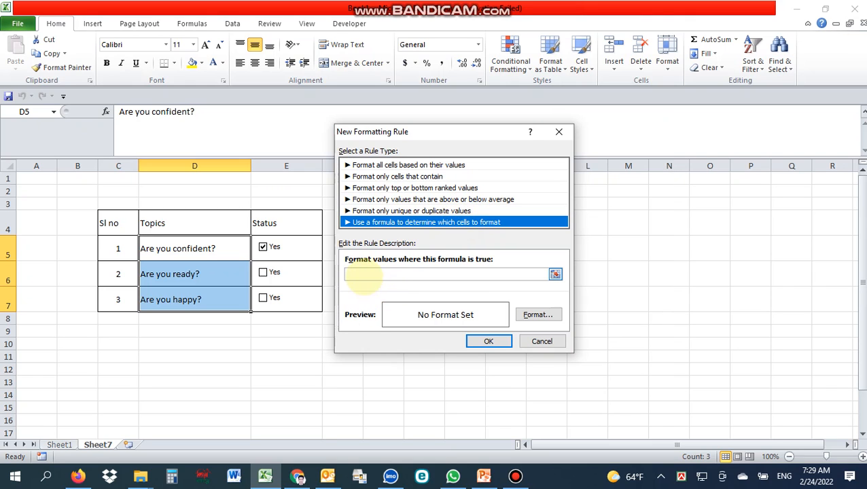
left_click(379, 277)
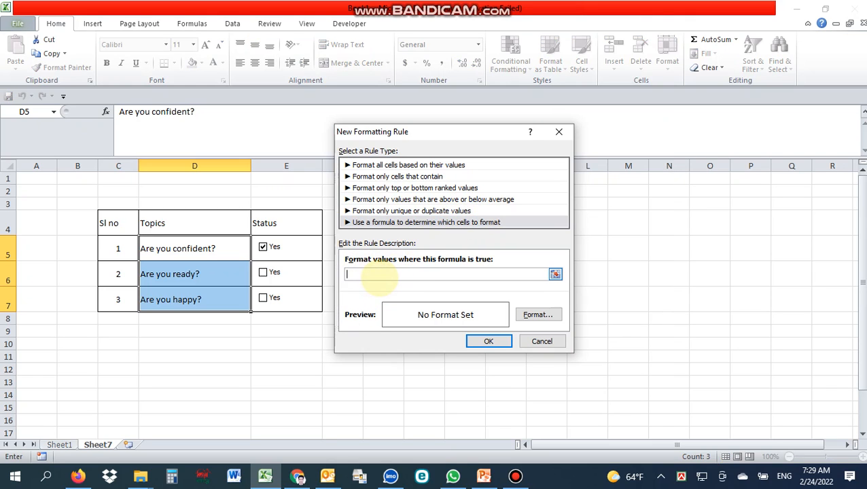
type("=")
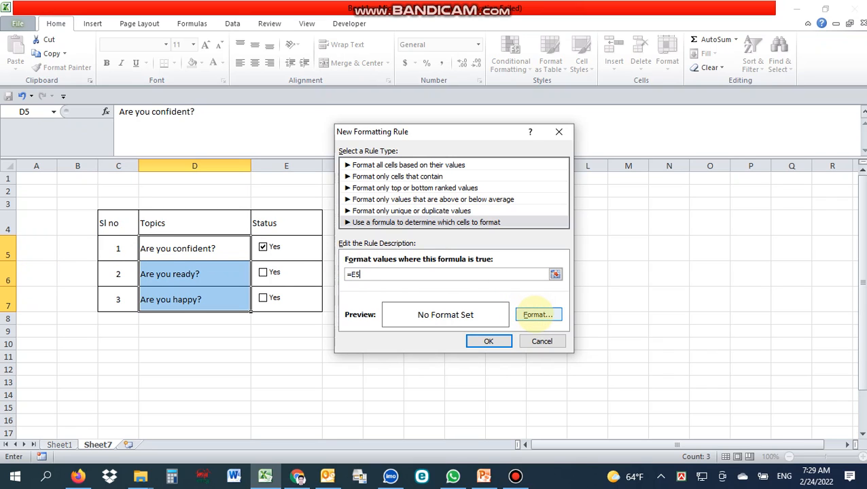
Step: Give the rule a strikethrough effect with a standard green font colour and apply it to the topics
left_click(537, 315)
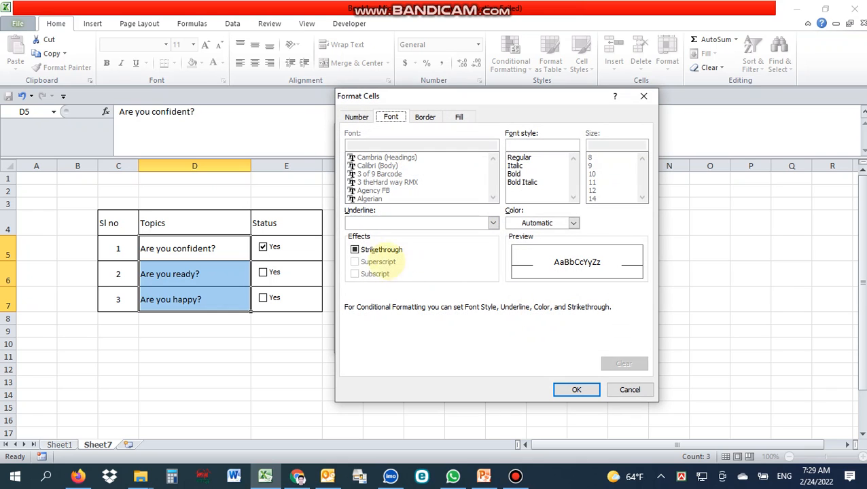
left_click(355, 249)
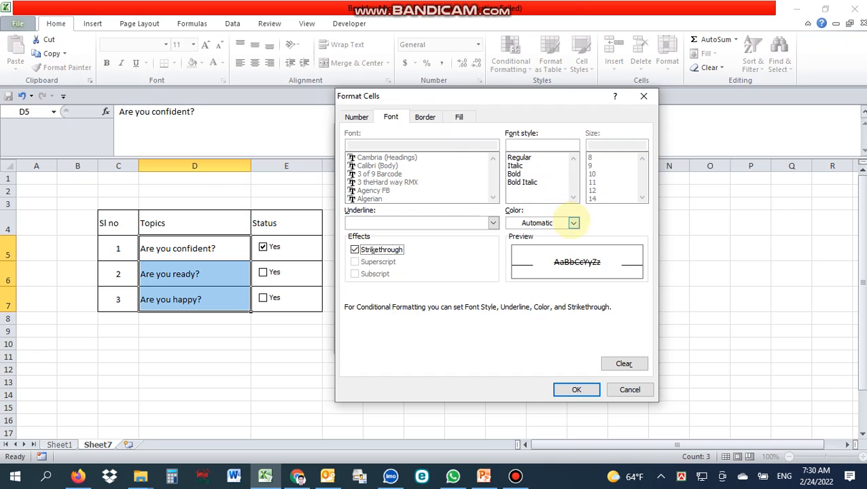
left_click(573, 223)
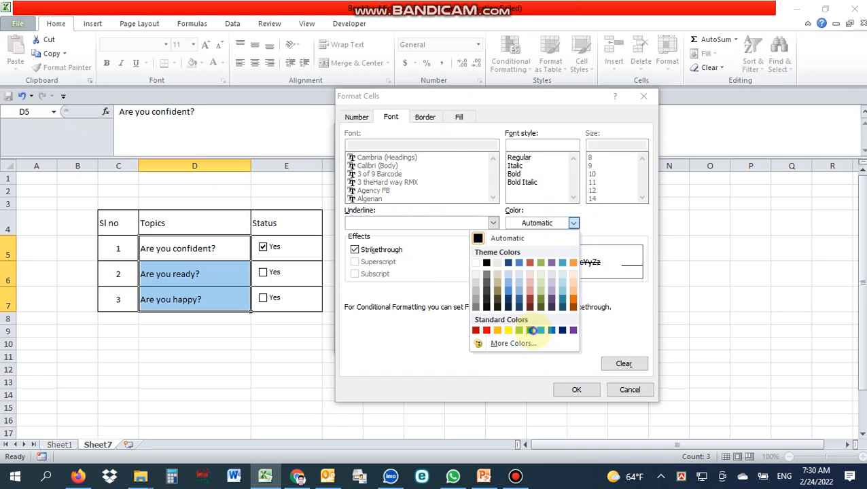
left_click(532, 330)
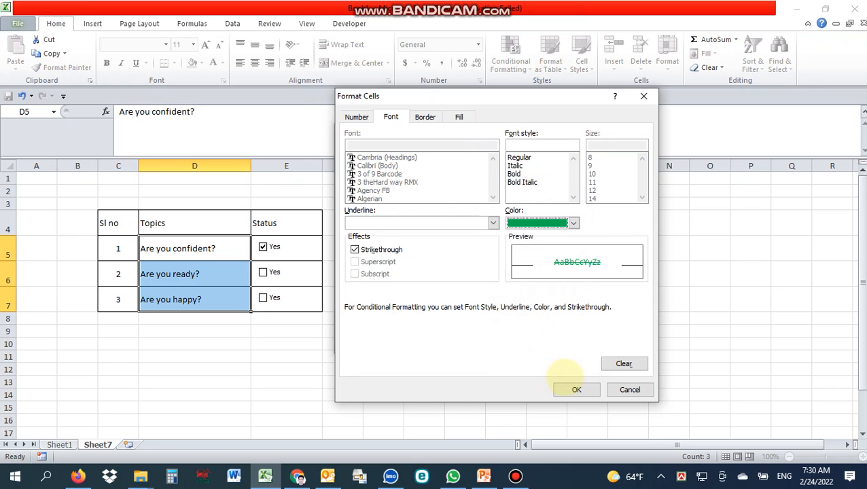
left_click(576, 389)
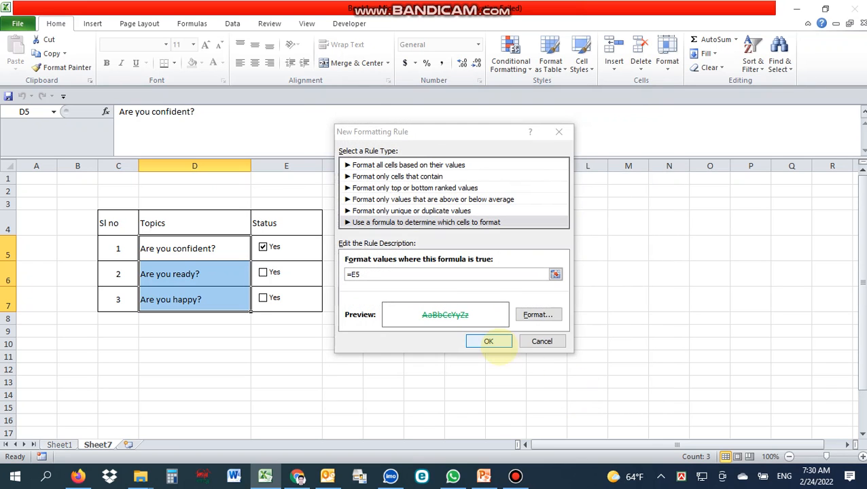
left_click(491, 340)
left_click(307, 356)
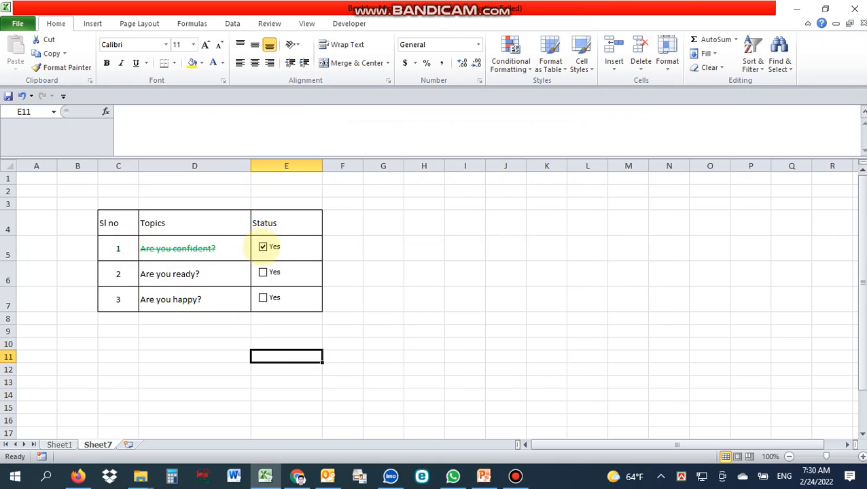
Step: Test the rule by toggling the "Are you confident?" check box off and on and ticking the other two
left_click(263, 247)
left_click(262, 247)
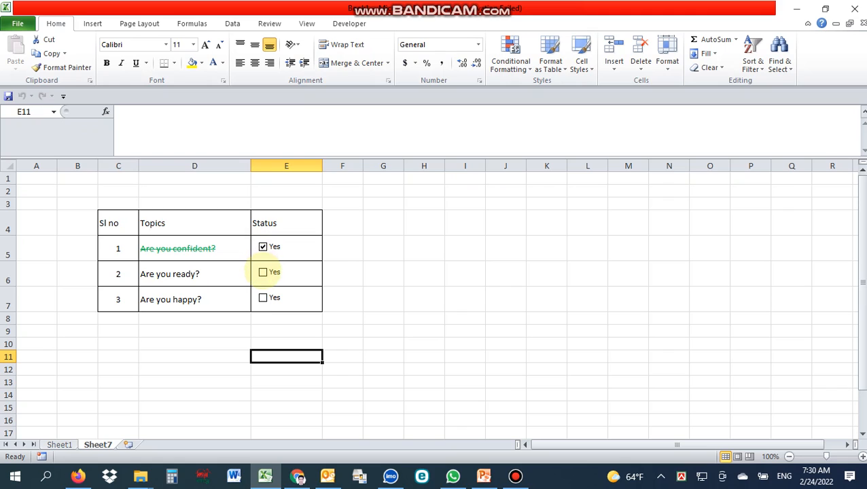
left_click(263, 272)
left_click(263, 297)
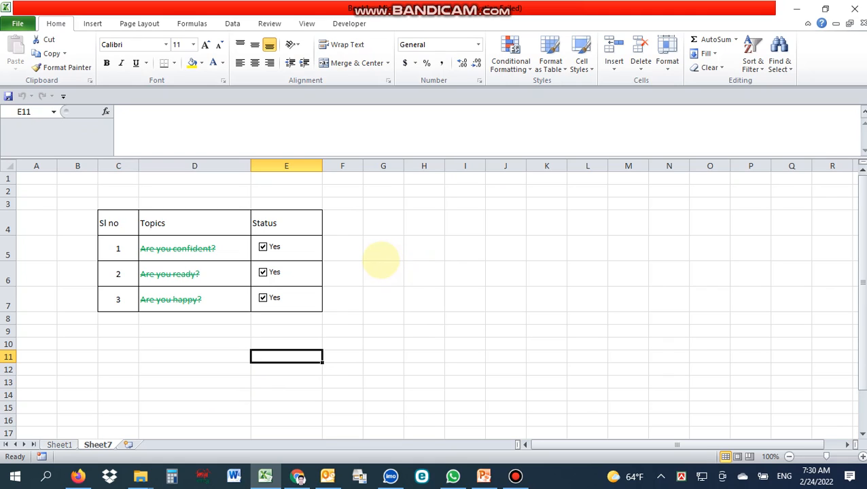
Step: Clear all three check boxes in the Status column and minimise the workbook window
left_click(263, 297)
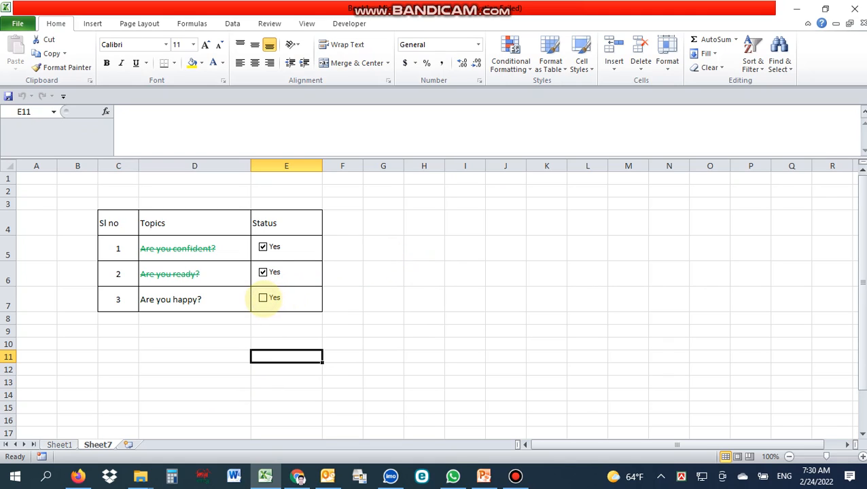
left_click(263, 272)
left_click(262, 247)
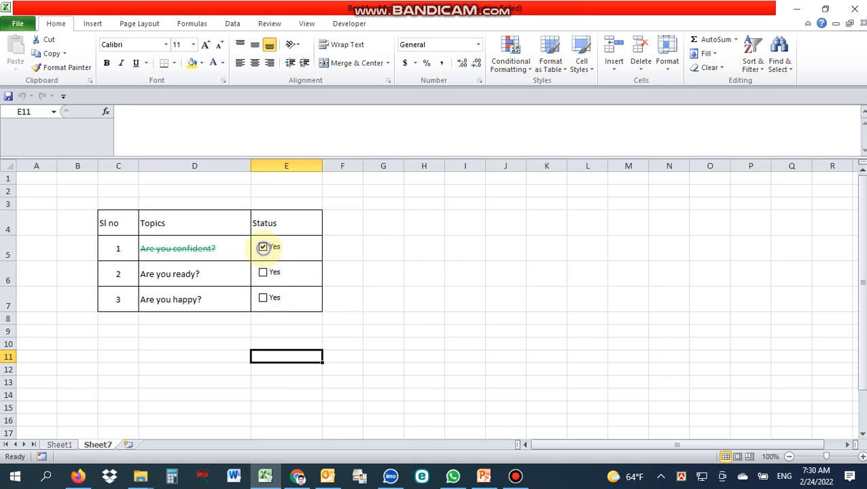
left_click(383, 272)
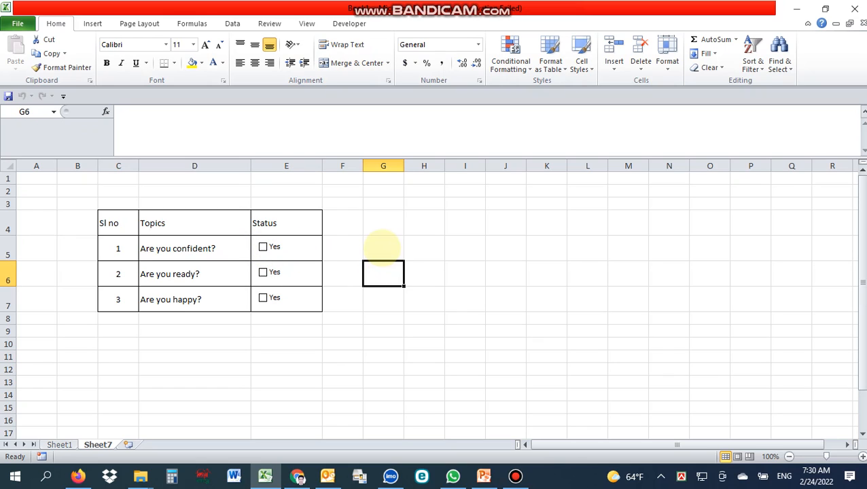
left_click(383, 247)
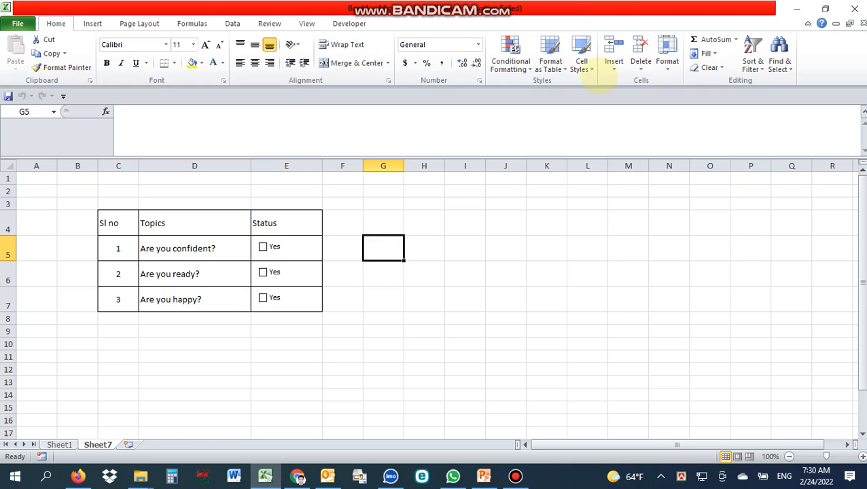
left_click(799, 8)
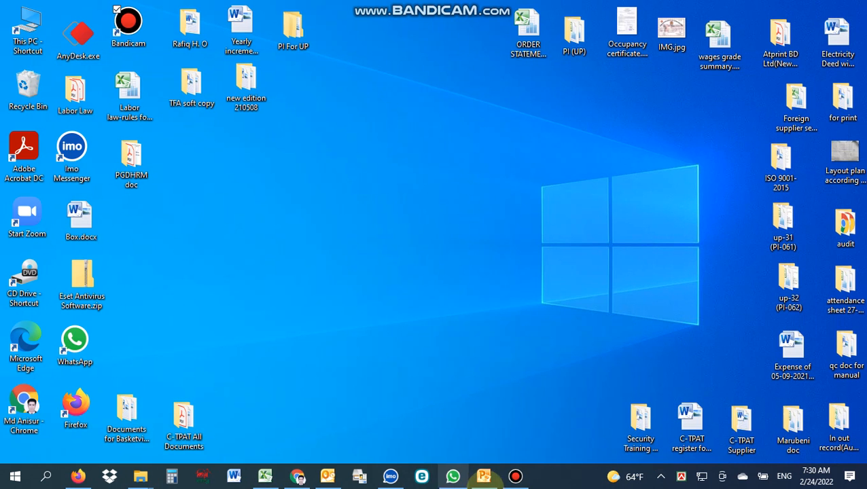